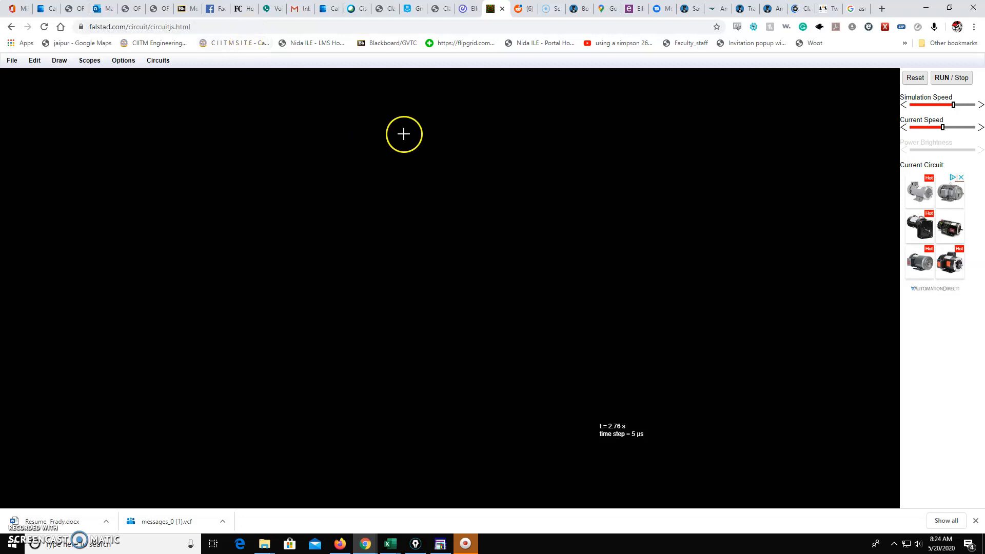
Step: Place a horizontal potentiometer in the middle of the empty circuit with its wiper terminal pointing upward
left_click(59, 61)
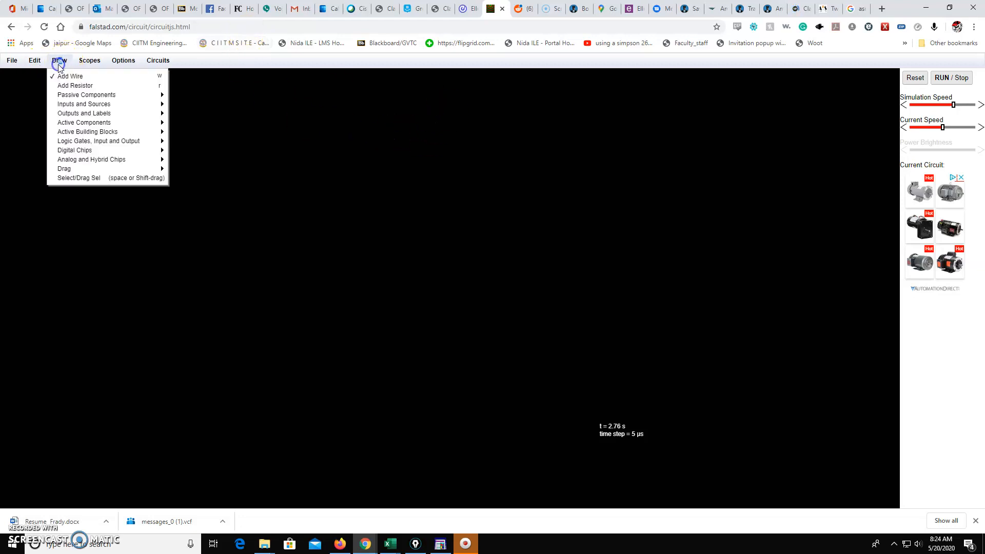
mouse_move(74, 104)
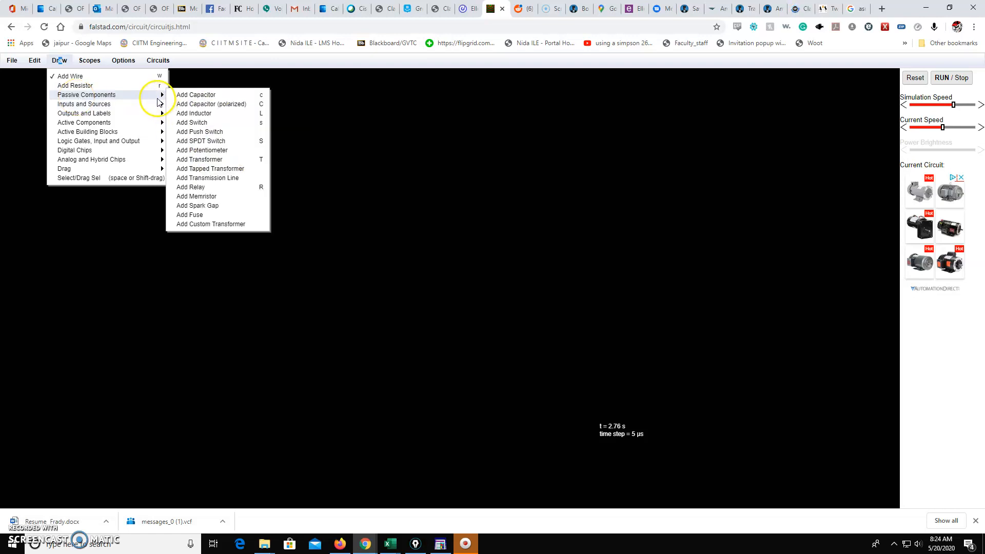
left_click(202, 150)
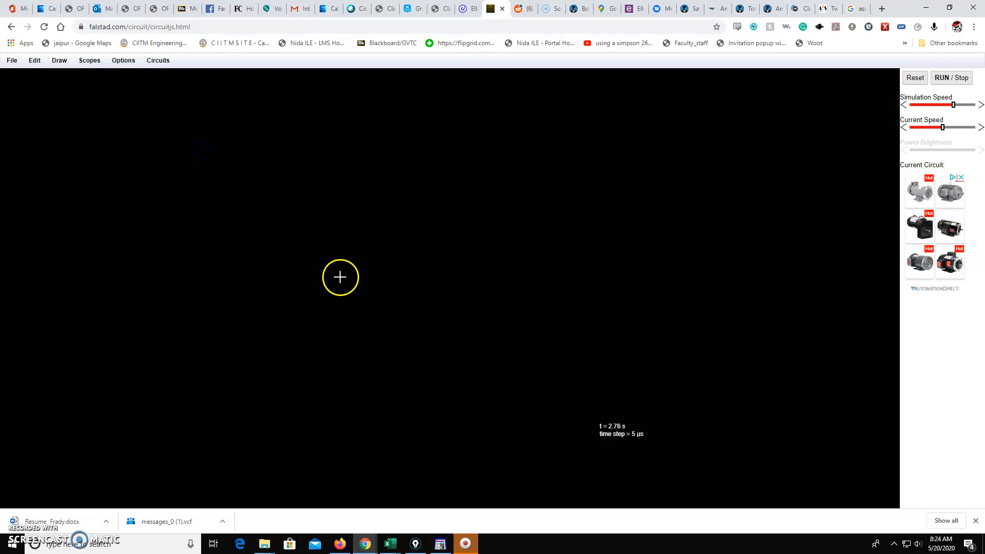
left_click_drag(386, 257, 516, 255)
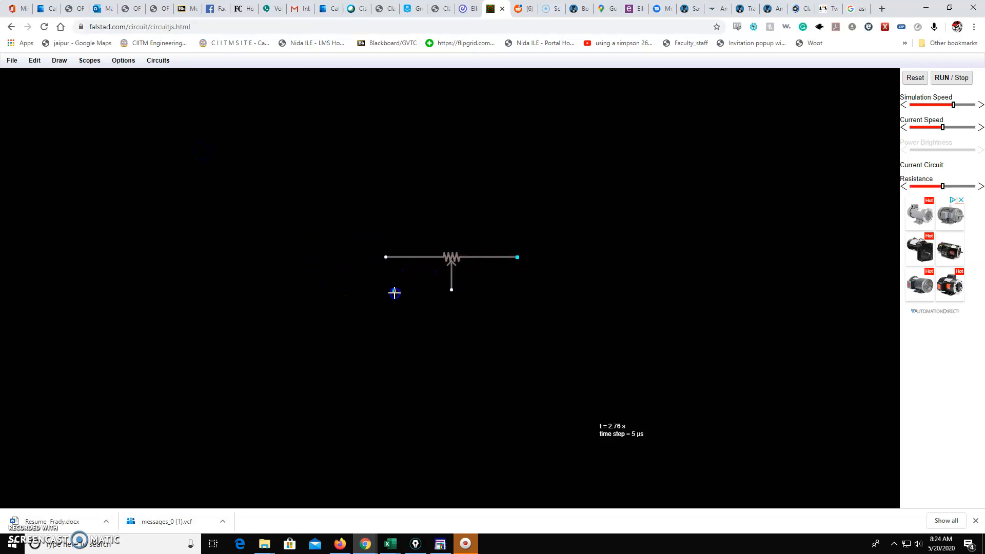
left_click_drag(394, 293, 380, 223)
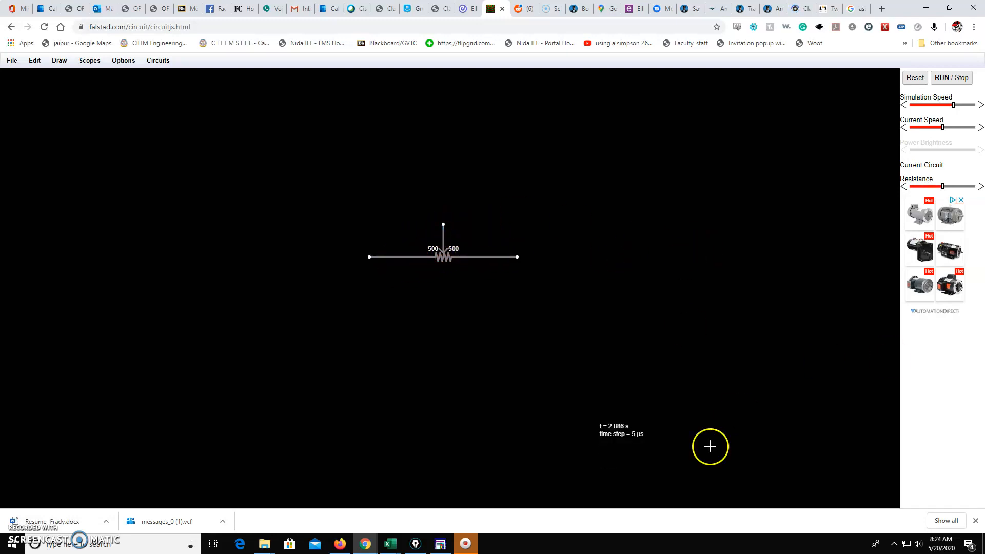
Step: Sketch a three-terminal potentiometer freehand beside the circuit with the screen annotation pen, and clear the ink
left_click(415, 543)
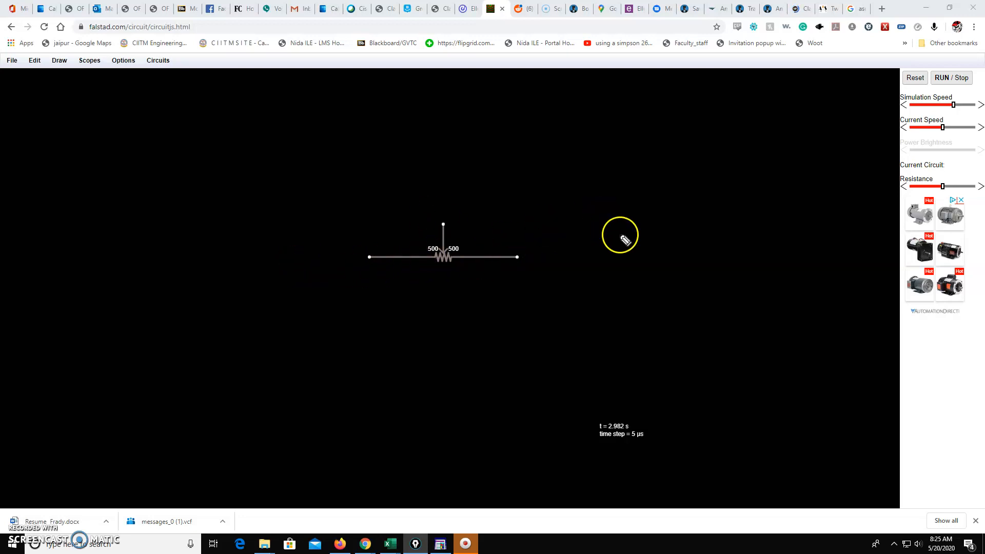
mouse_move(649, 245)
left_mouse_down()
mouse_move(649, 270)
mouse_move(681, 245)
mouse_move(681, 268)
mouse_move(708, 267)
left_mouse_up()
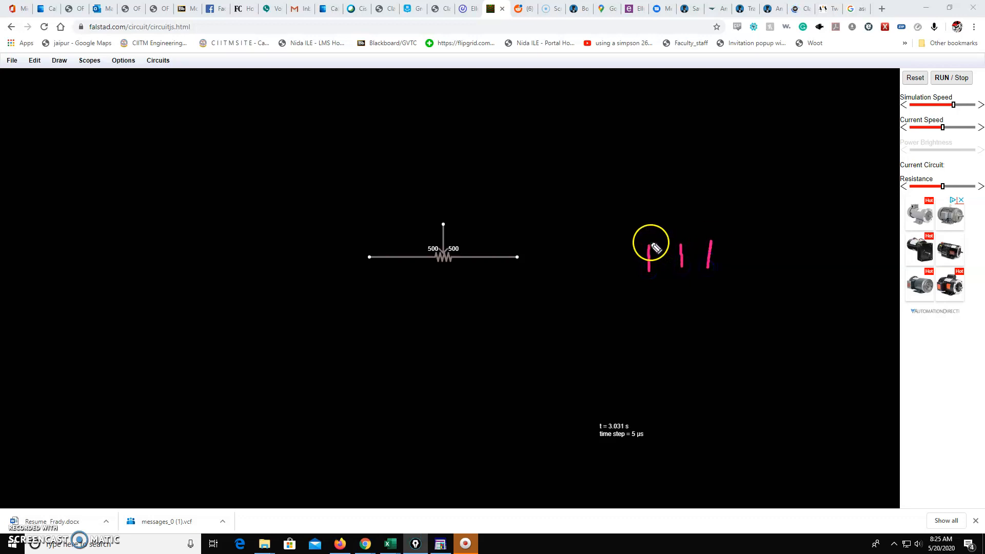
left_click_drag(648, 244, 648, 245)
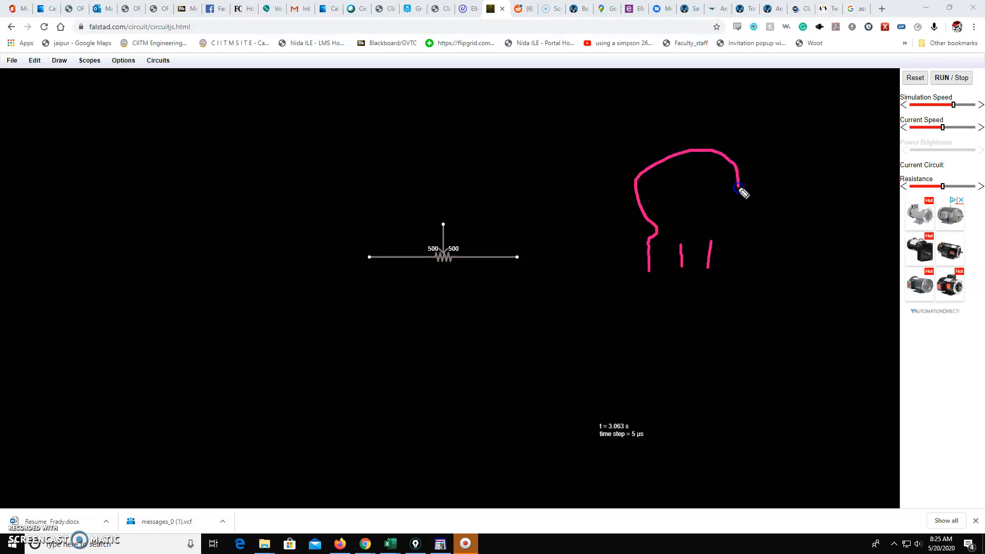
left_click_drag(716, 240, 714, 242)
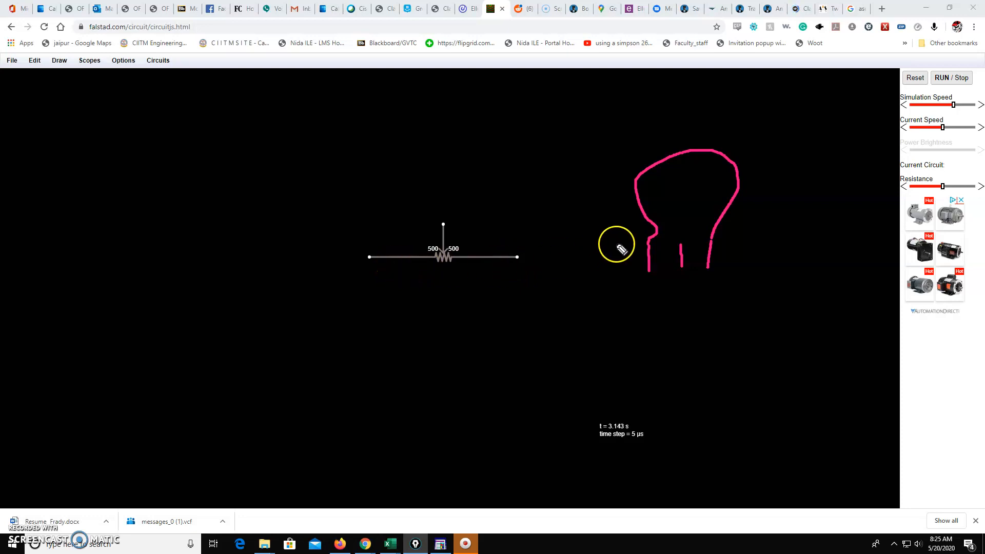
left_click(681, 246)
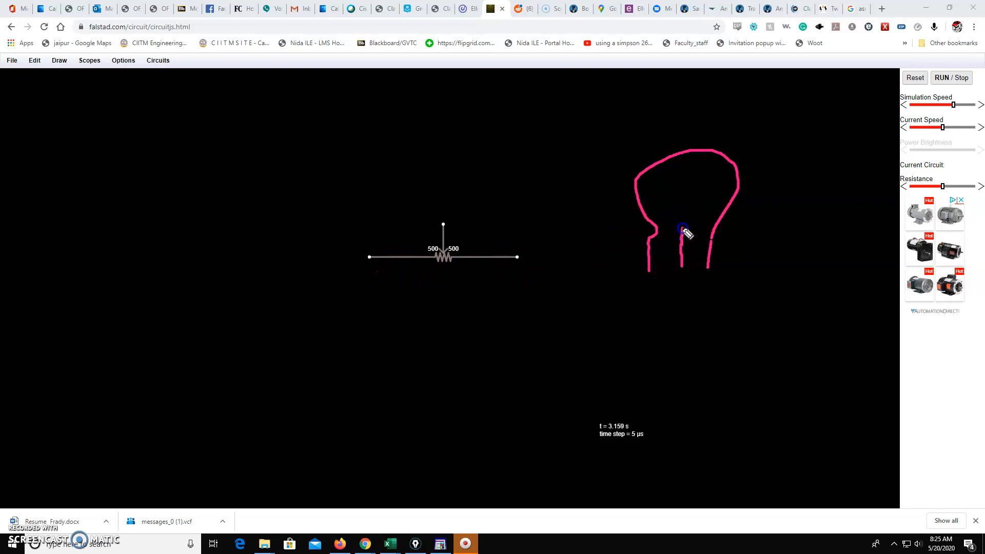
left_click_drag(670, 184, 681, 213)
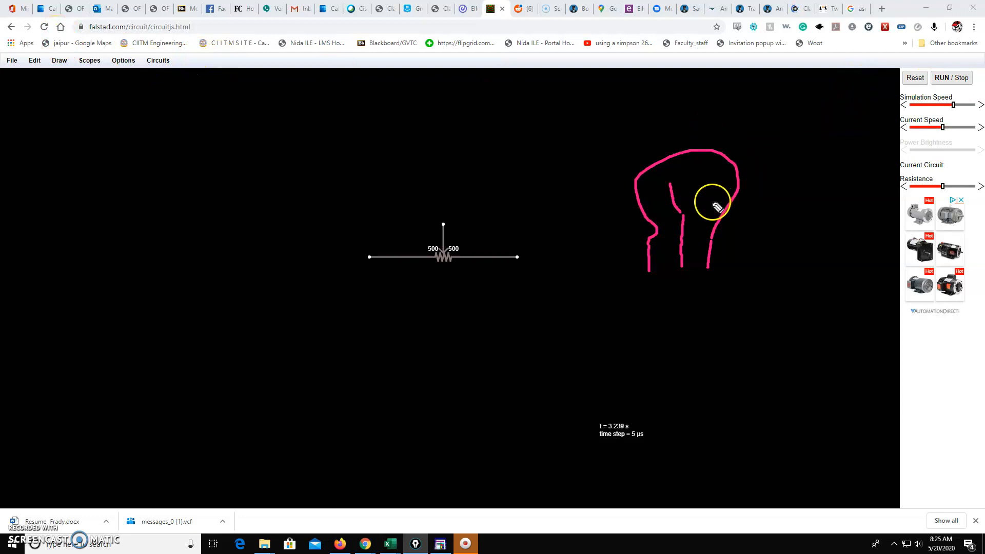
left_click_drag(671, 179, 680, 211)
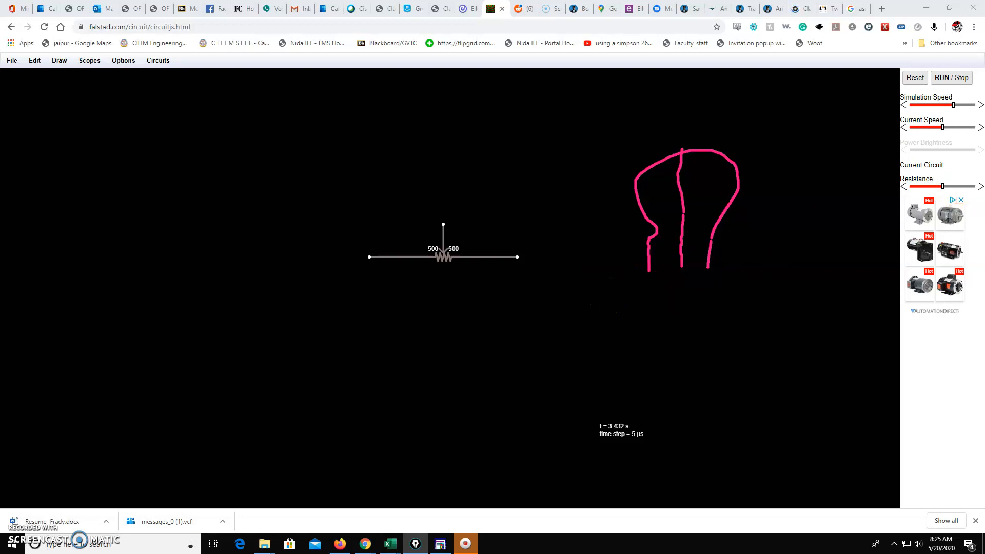
key("ctrl+shift+7")
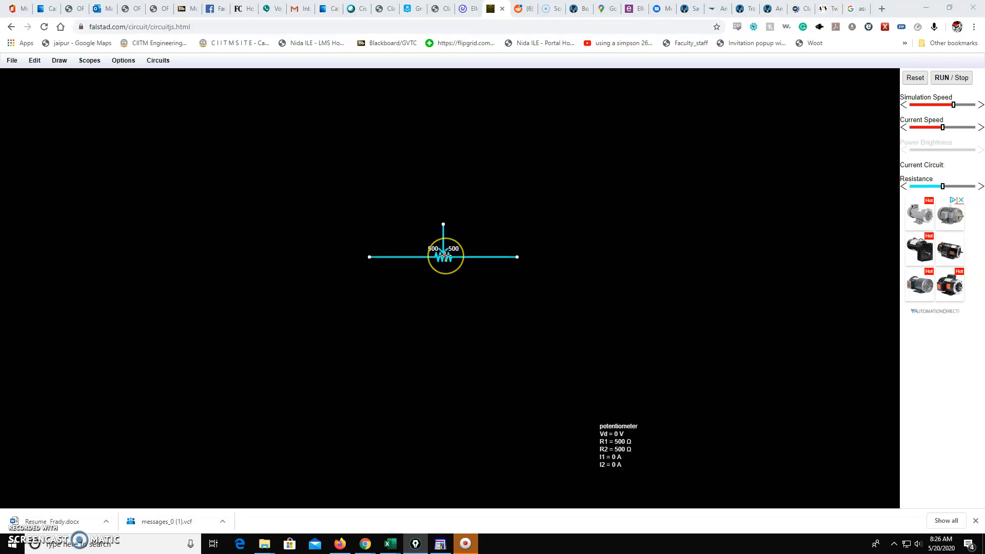
Step: Set the potentiometer's total resistance to 10k ohms
right_click(444, 255)
left_click(453, 262)
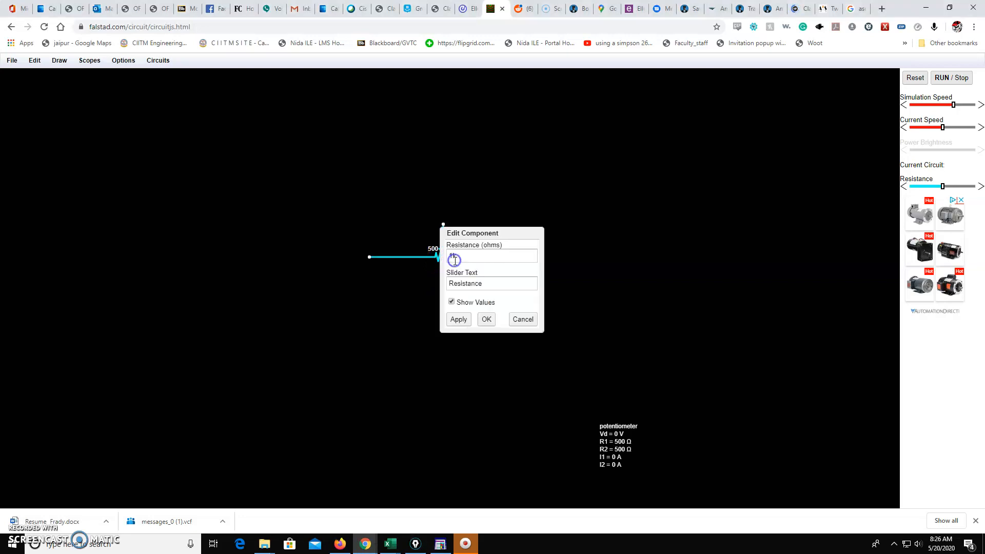
left_click(493, 254)
key("Return")
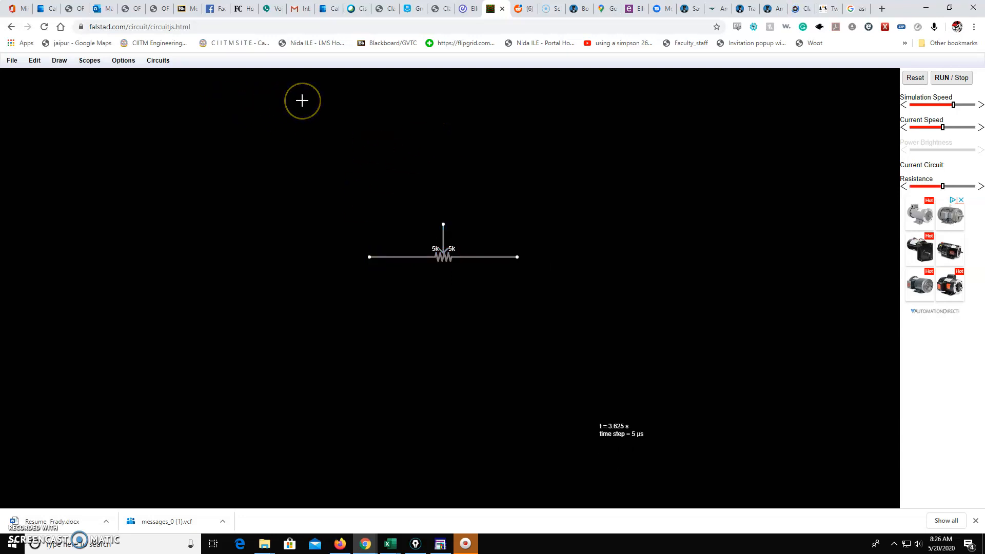
Step: Add two ohmmeters end to end above the potentiometer and a third ohmmeter below it
left_click(67, 65)
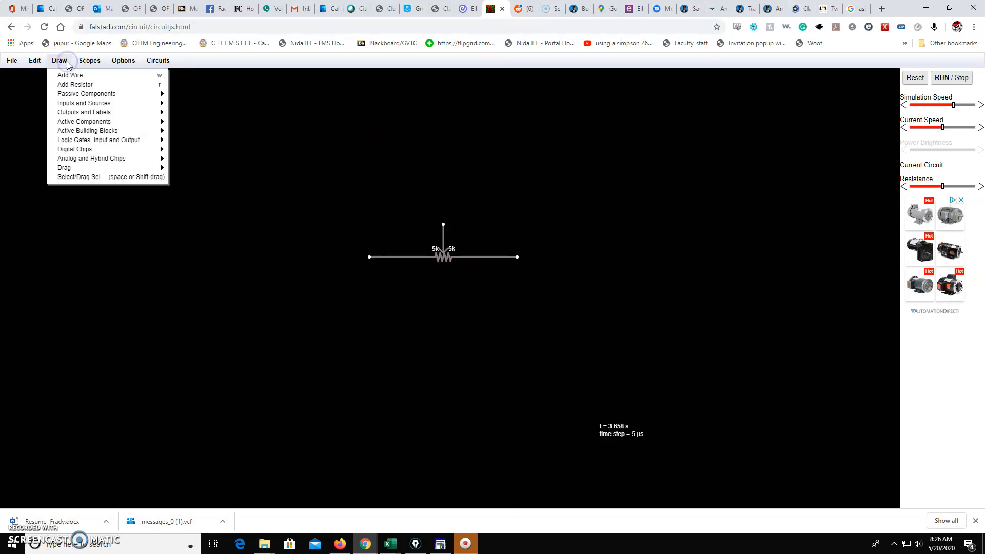
mouse_move(87, 105)
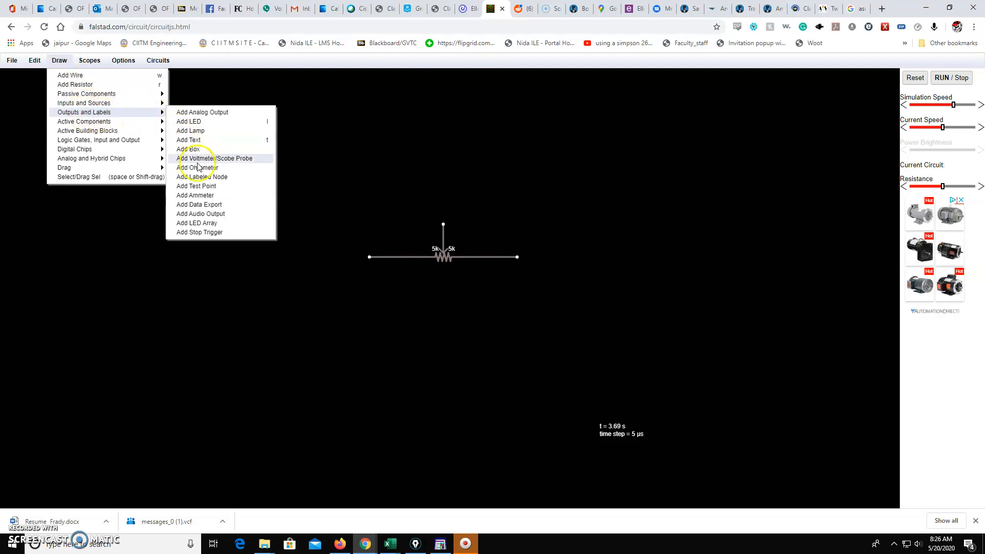
left_click(198, 168)
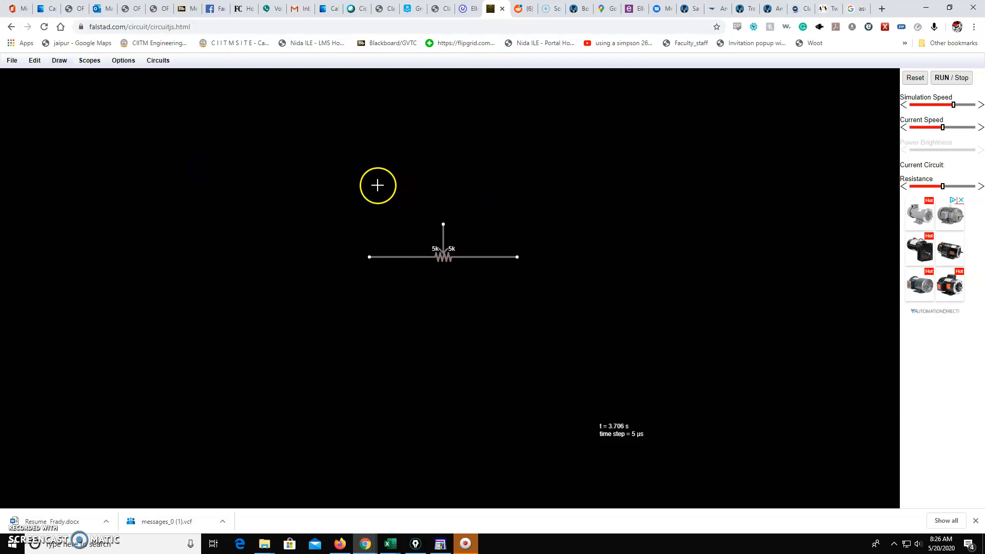
left_click_drag(390, 184, 517, 182)
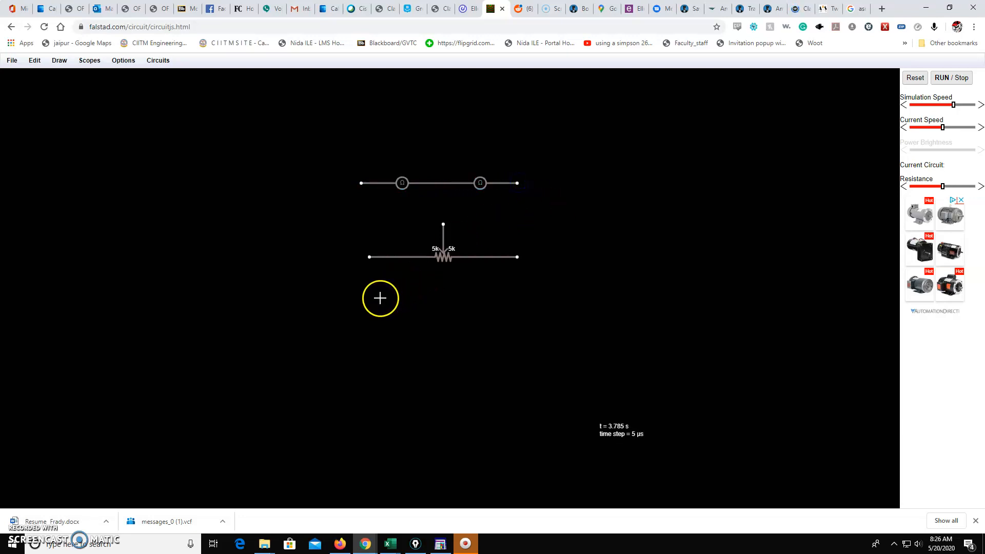
left_click_drag(375, 307, 517, 306)
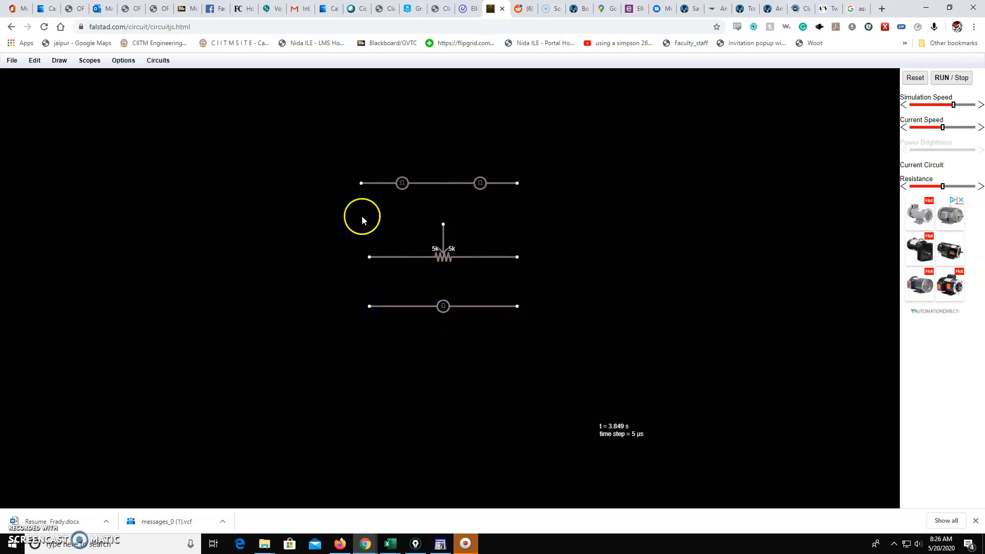
Step: Wire the lower ohmmeter across the potentiometer's two outer terminals and shift the wiper to a 4.8k / 5.2k split
left_click(55, 63)
left_click(66, 75)
left_click_drag(369, 258, 368, 262)
left_click_drag(368, 306, 368, 306)
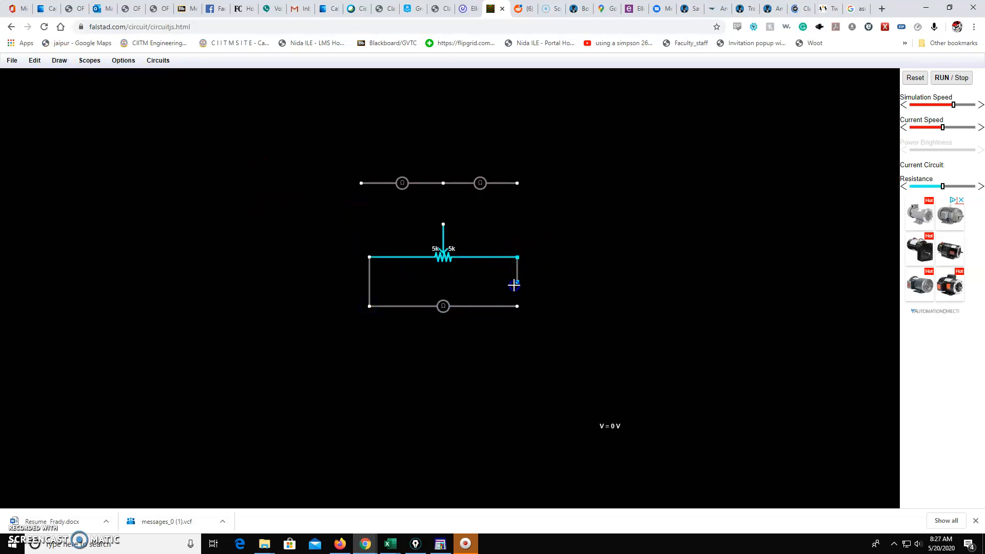
left_click_drag(516, 304, 517, 306)
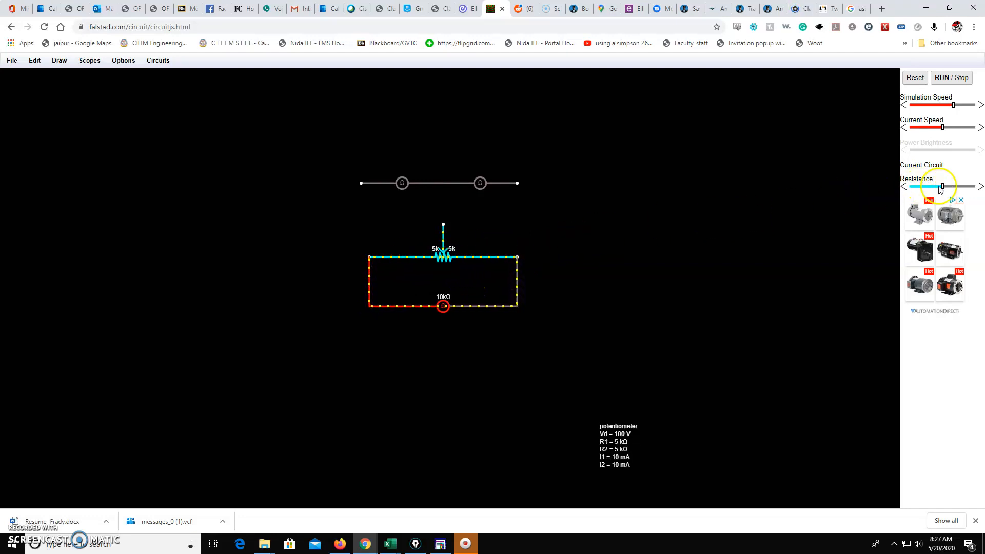
mouse_move(945, 186)
left_mouse_down()
mouse_move(964, 186)
mouse_move(916, 189)
mouse_move(946, 187)
left_mouse_up()
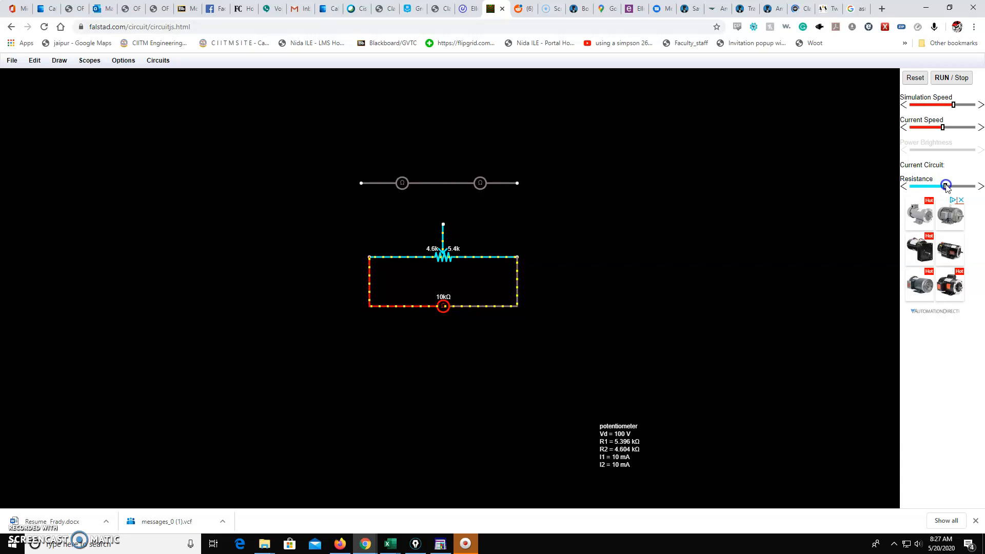
left_click_drag(948, 187, 945, 188)
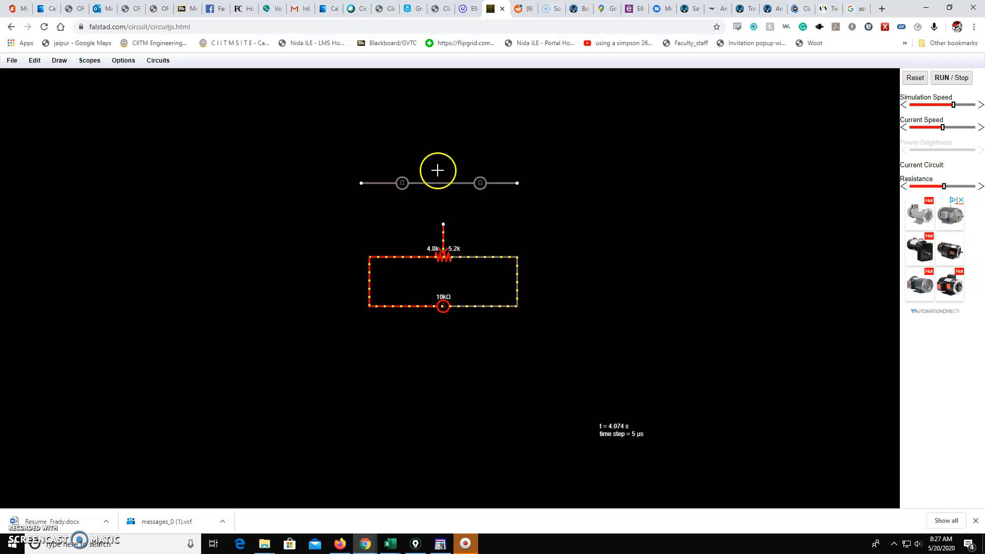
Step: Wire the upper-left ohmmeter between the potentiometer's wiper and left terminal, and straighten its corner so the connecting wire is vertical
left_click(56, 62)
left_click(61, 75)
left_click_drag(397, 194, 443, 184)
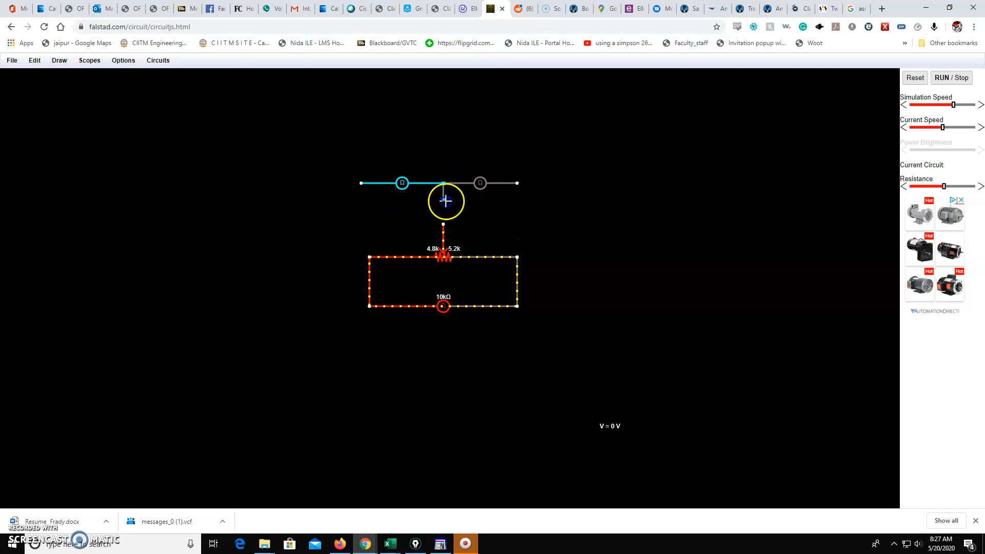
left_click_drag(446, 221, 443, 225)
left_click_drag(363, 183, 369, 256)
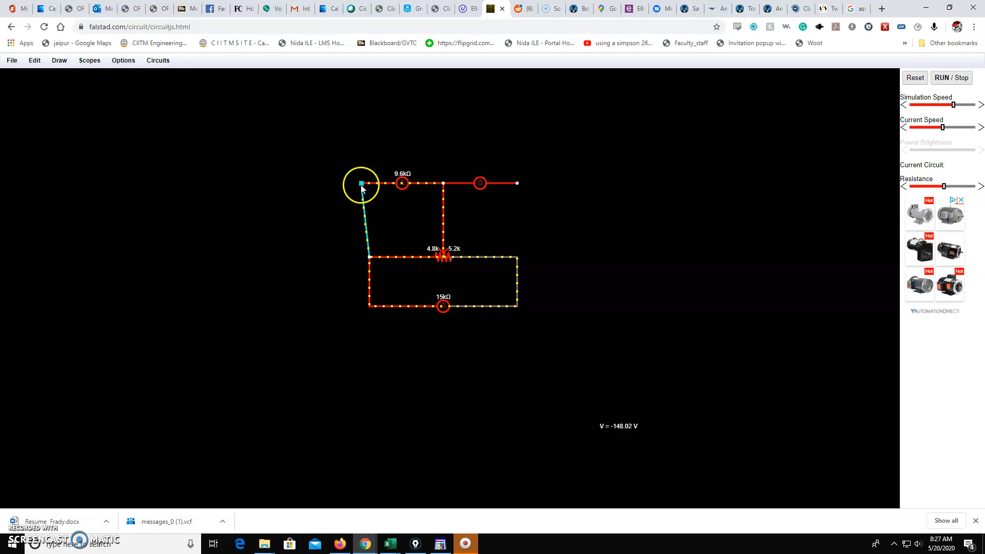
left_click_drag(362, 183, 369, 184)
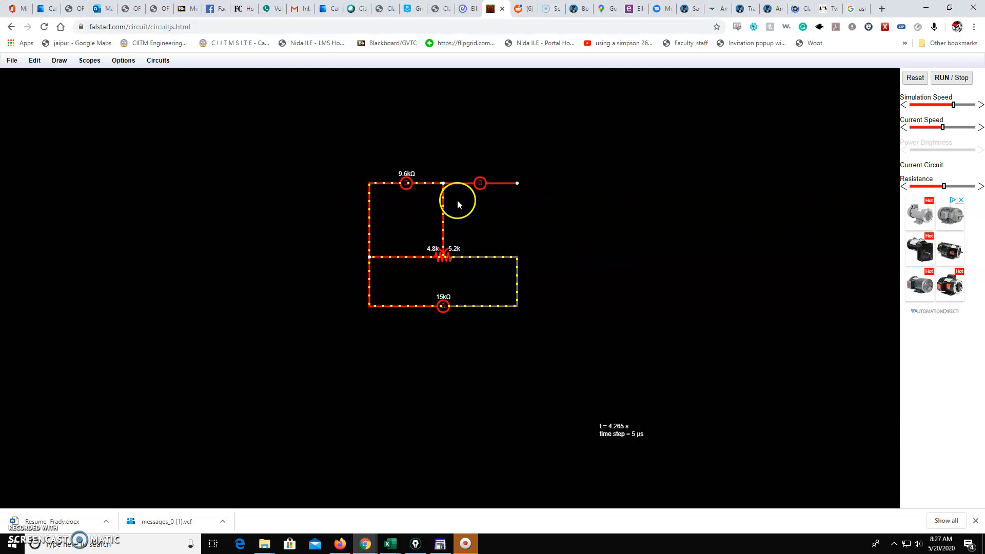
Step: Delete the wire from the lower ohmmeter to the potentiometer's left terminal, and try to delete the one on the right
right_click(369, 282)
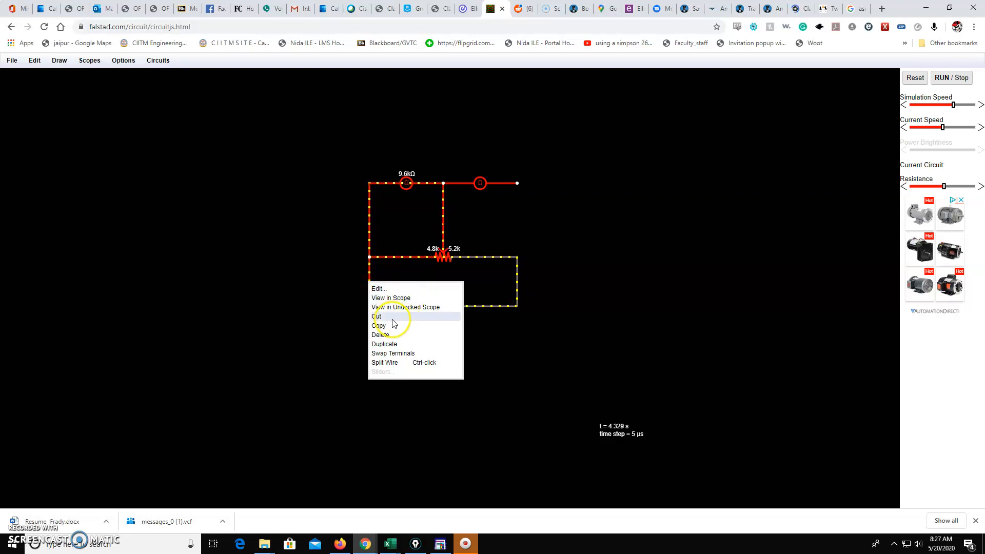
left_click(390, 336)
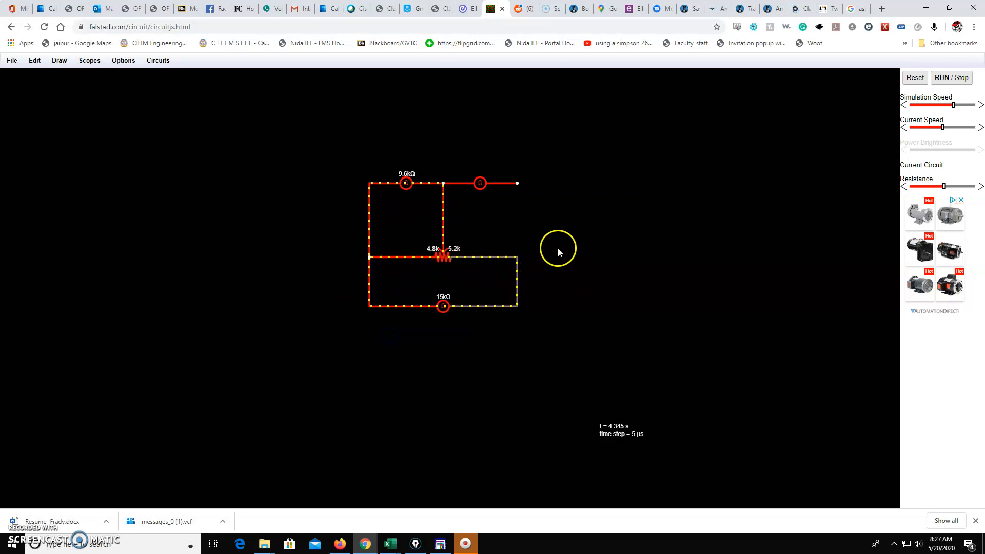
right_click(369, 282)
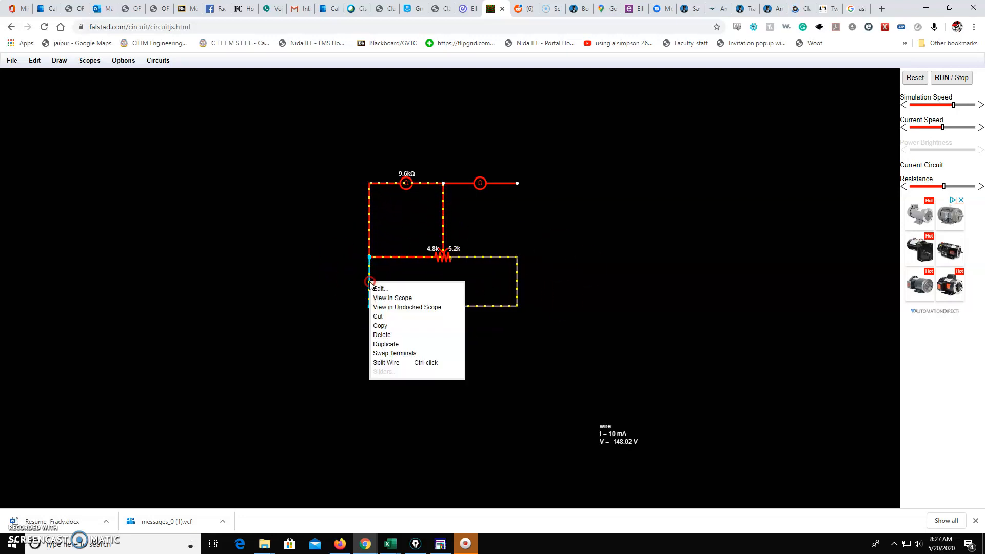
left_click(386, 335)
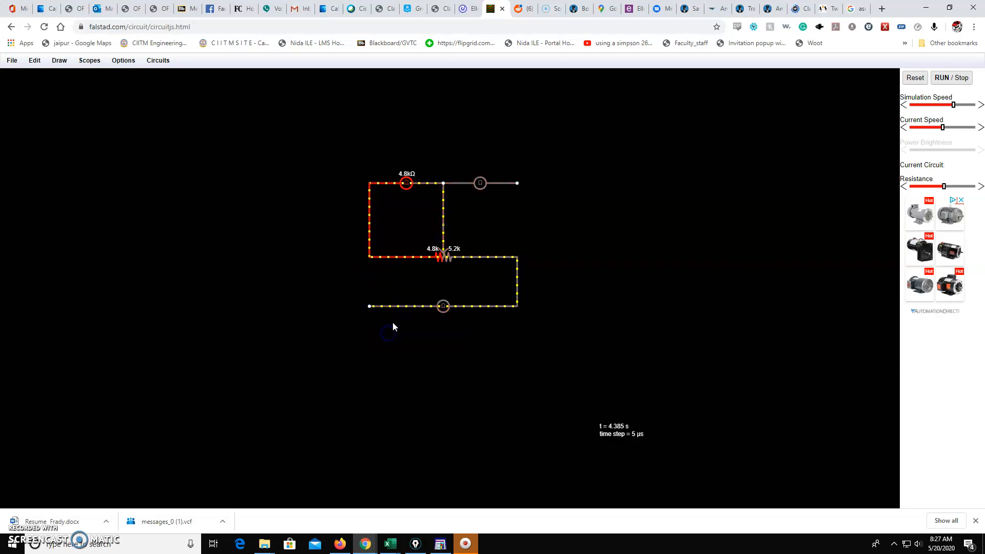
right_click(517, 280)
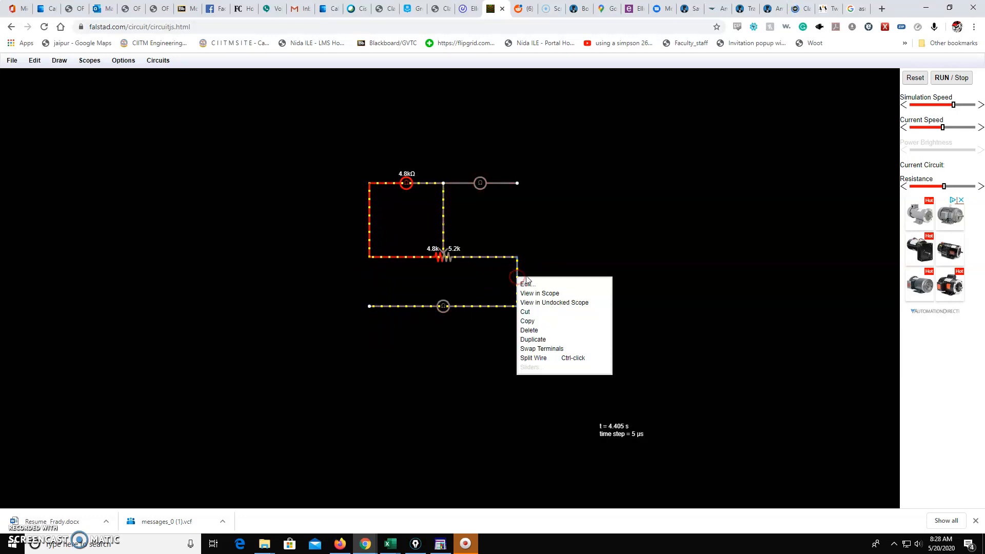
left_click(551, 331)
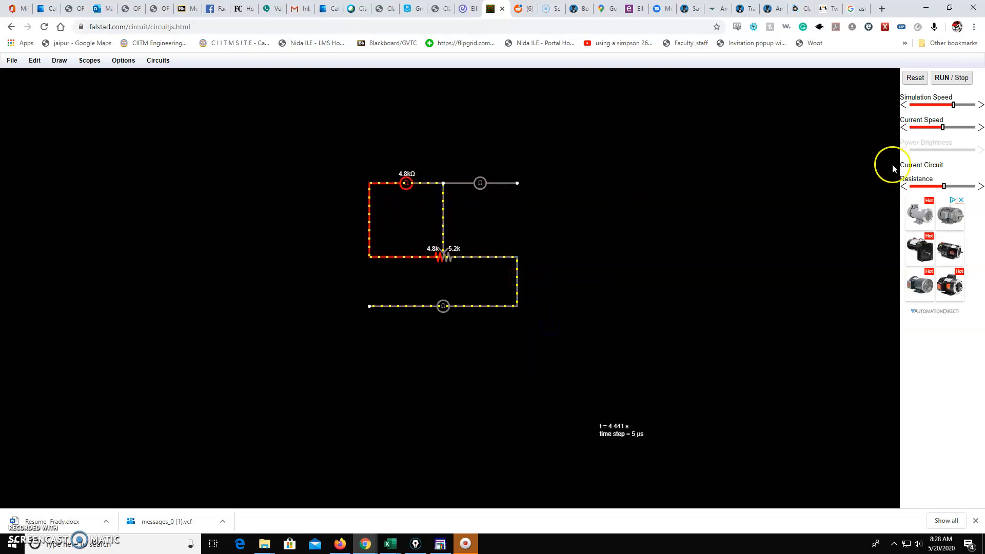
Step: Move the potentiometer's wiper to the end of its range, leaving 50 ohms between the left terminal and the wiper
left_click_drag(944, 188, 979, 182)
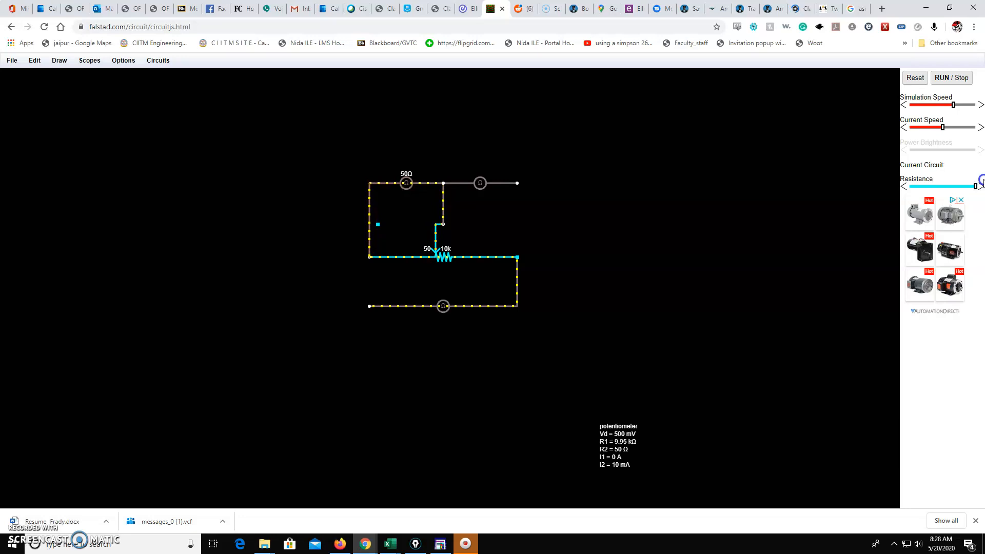
left_click(977, 185)
left_click(978, 185)
left_click(978, 186)
left_click(978, 185)
left_click_drag(978, 186, 977, 184)
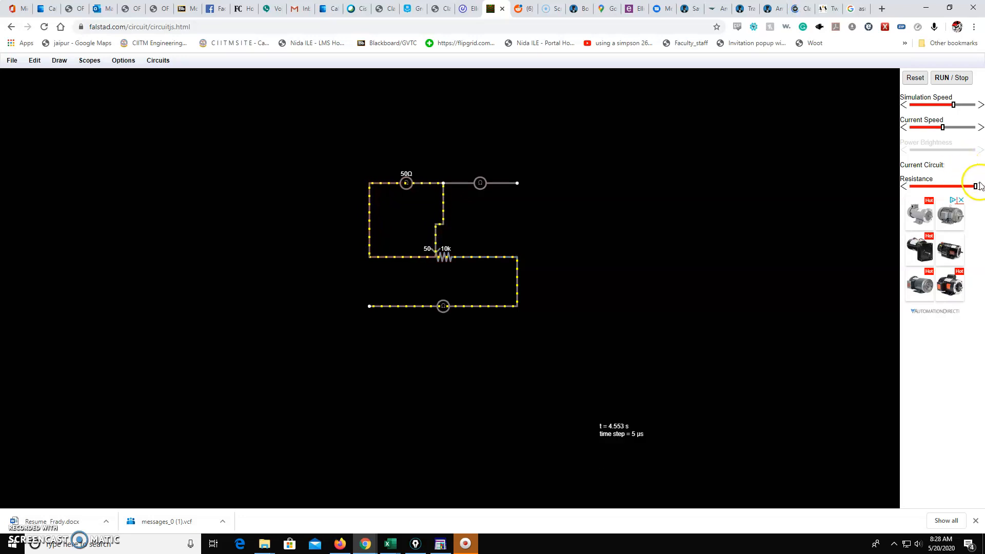
Step: Shift the potentiometer's wiper to a 5.9k / 4.1k split and wire the upper-right ohmmeter to its right terminal
left_click_drag(975, 186, 940, 186)
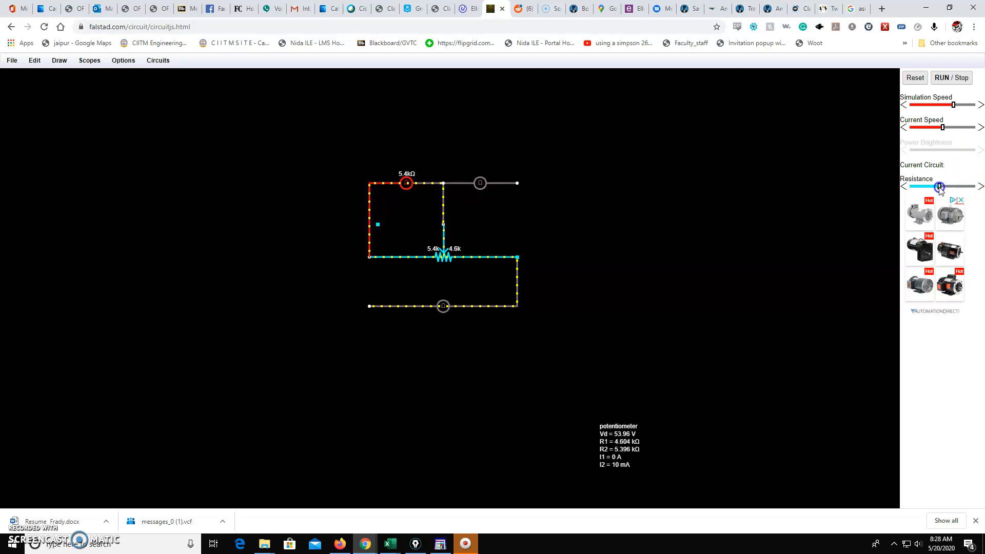
left_click(64, 60)
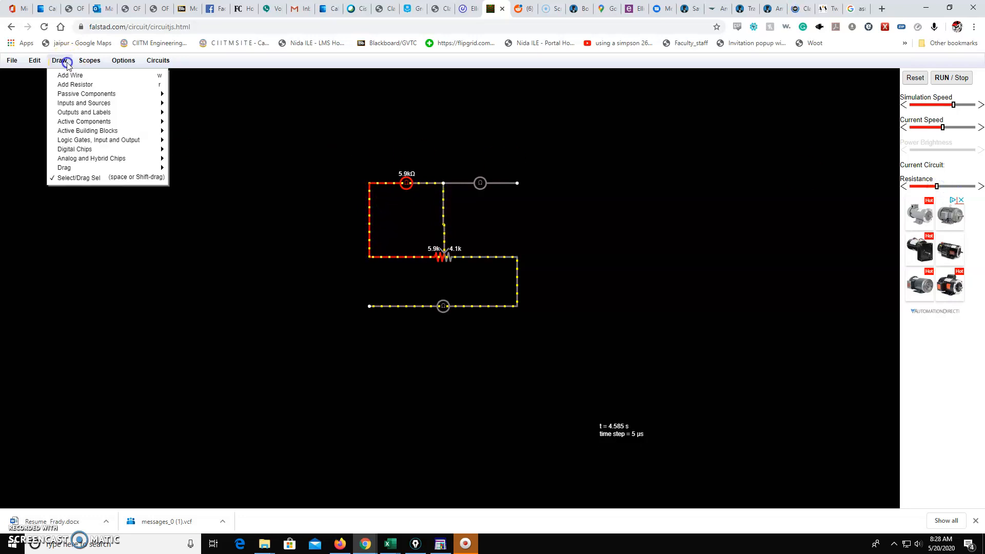
left_click(75, 76)
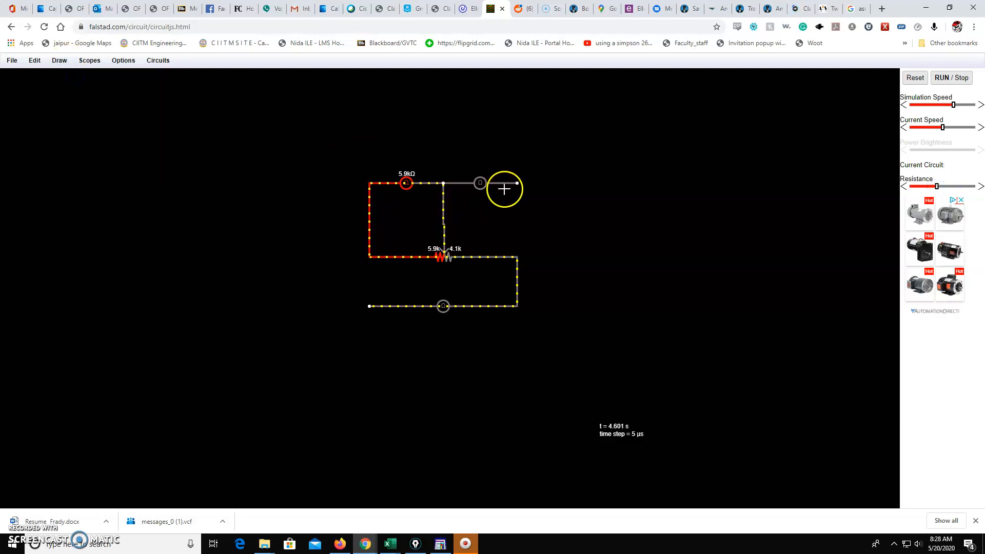
left_click_drag(516, 185, 515, 233)
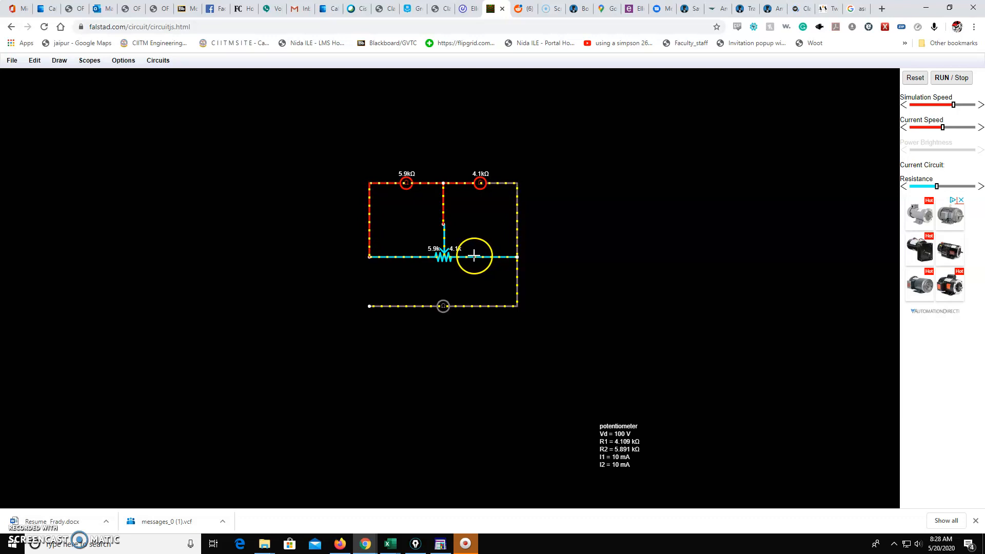
Step: Shift the potentiometer's wiper to a 7.4k / 2.6k split and compare the two upper ohmmeters with it
mouse_move(938, 188)
left_mouse_down()
mouse_move(968, 190)
mouse_move(926, 187)
left_mouse_up()
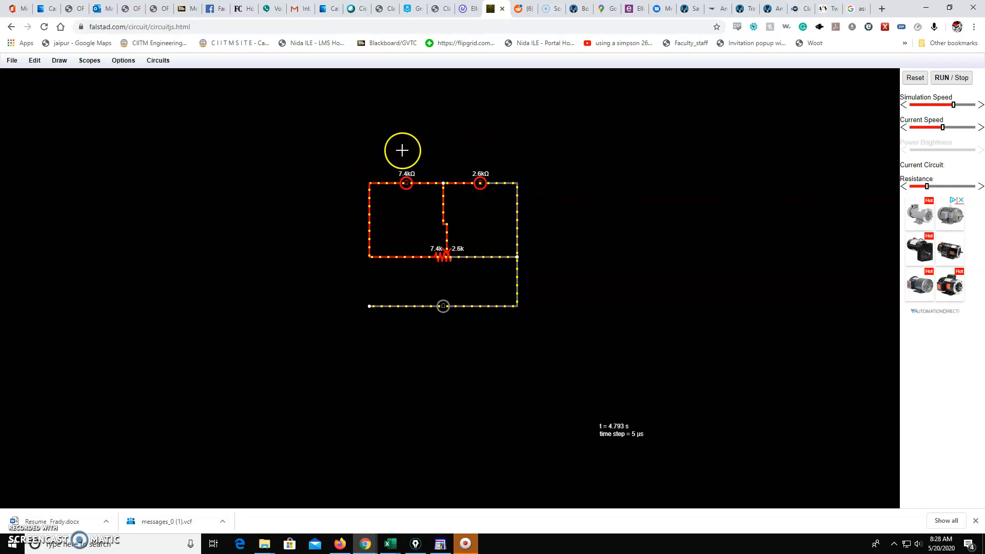
mouse_move(426, 177)
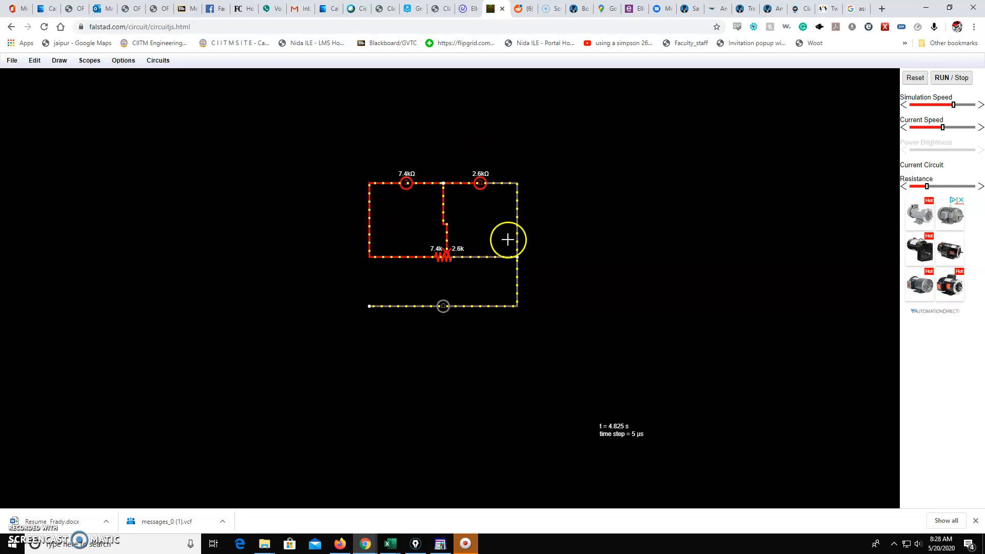
mouse_move(393, 256)
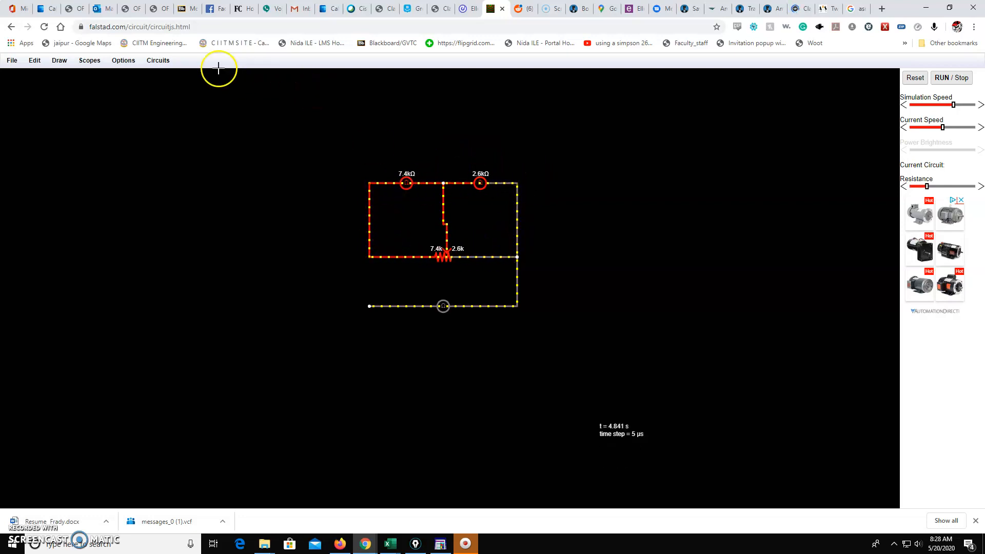
Step: Delete the wire between the upper-left ohmmeter and the potentiometer's left terminal, and shift the wiper to a 5.1k / 4.9k split
right_click(370, 214)
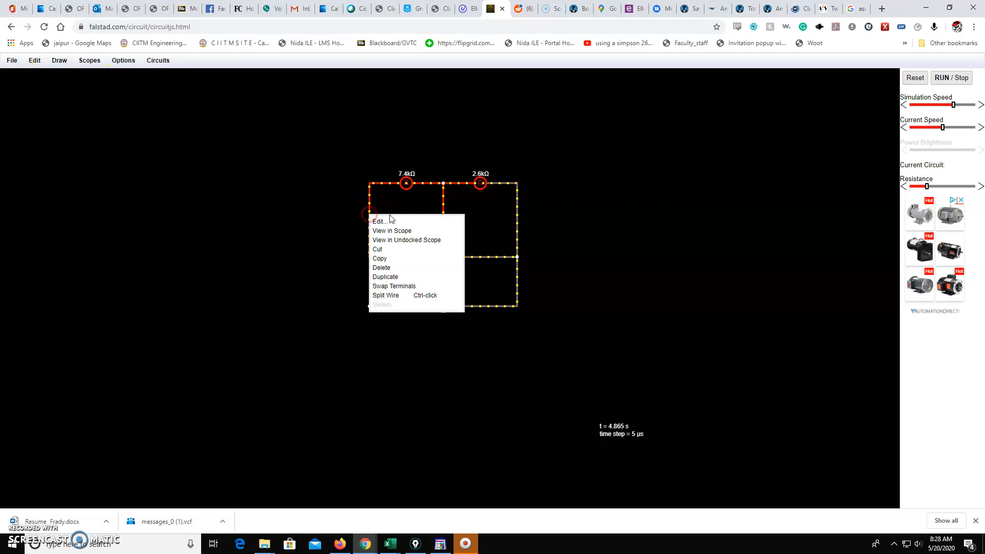
left_click(382, 267)
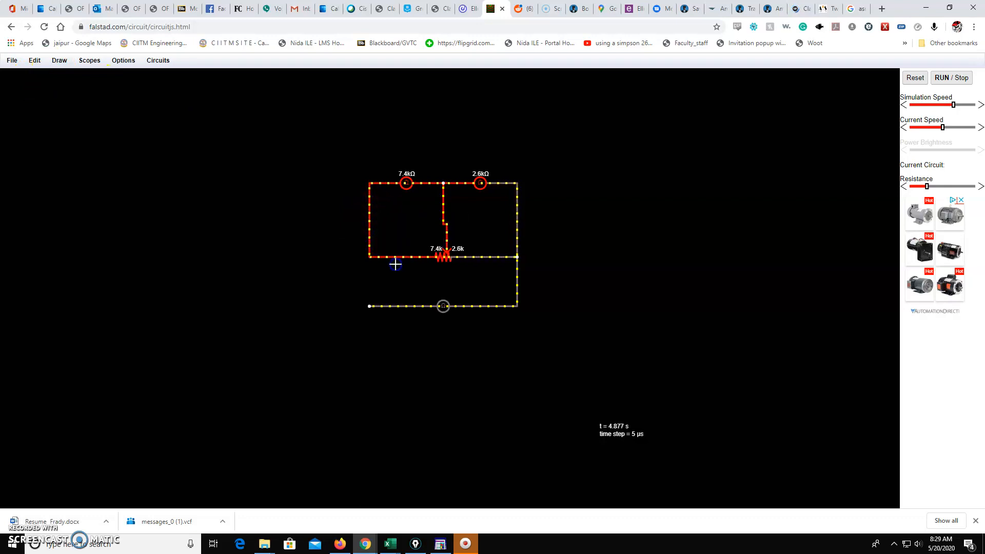
right_click(369, 214)
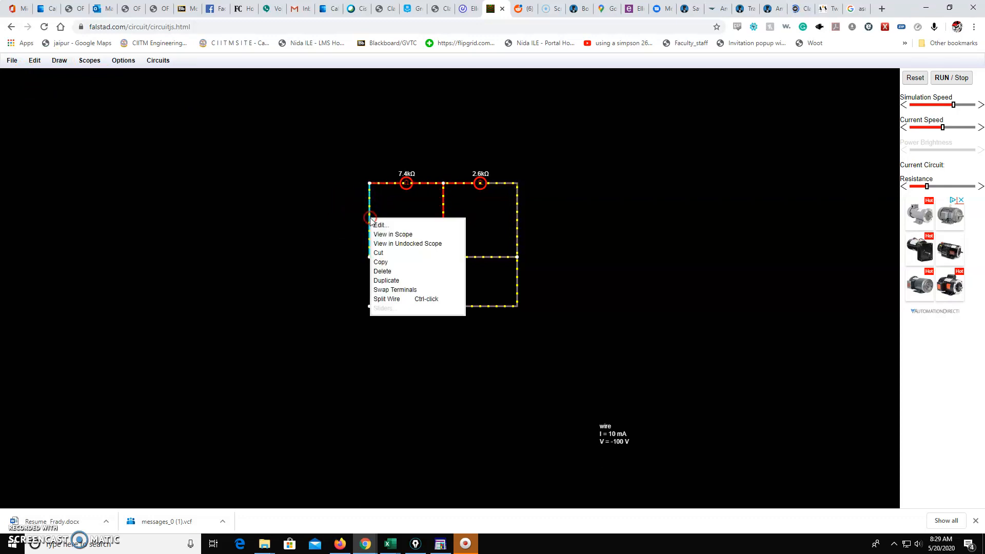
left_click(405, 271)
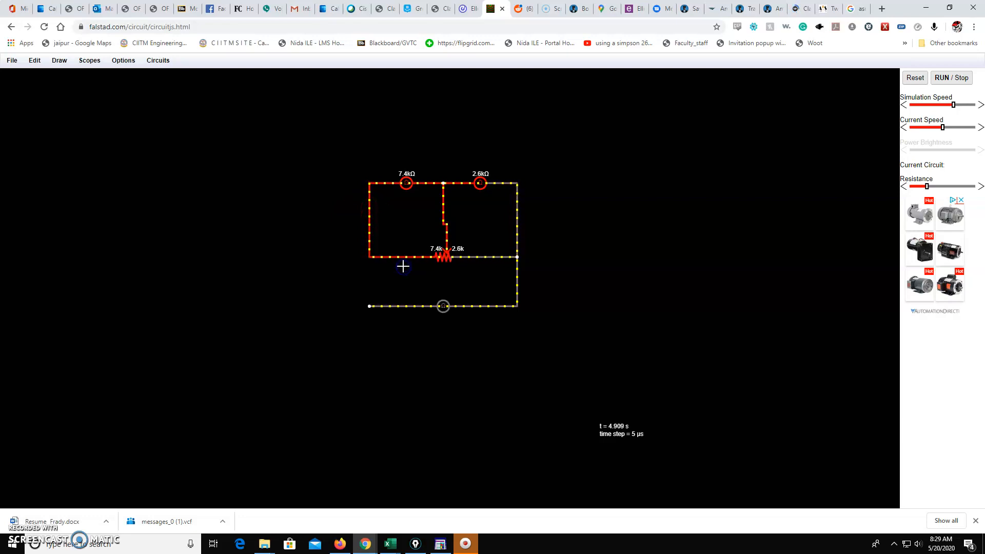
right_click(370, 225)
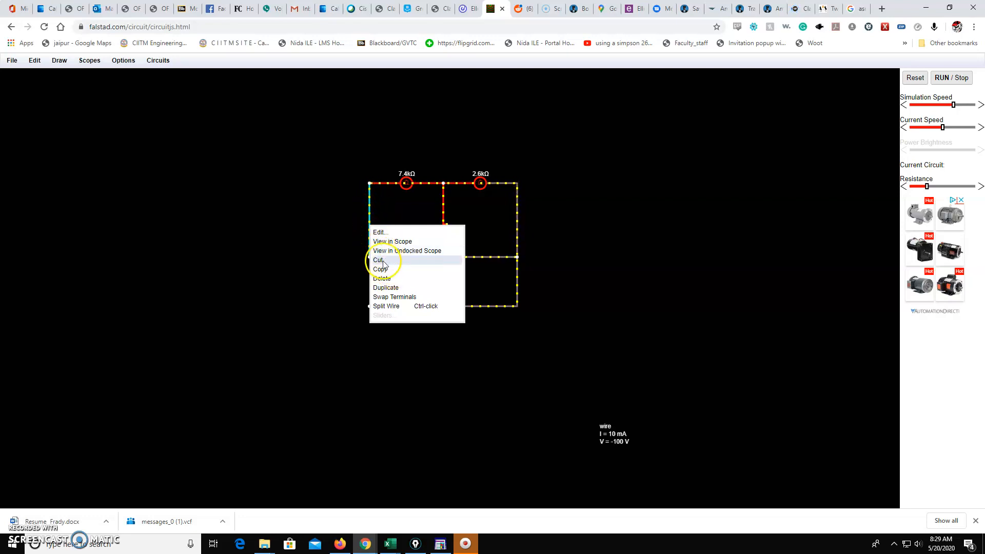
left_click(382, 279)
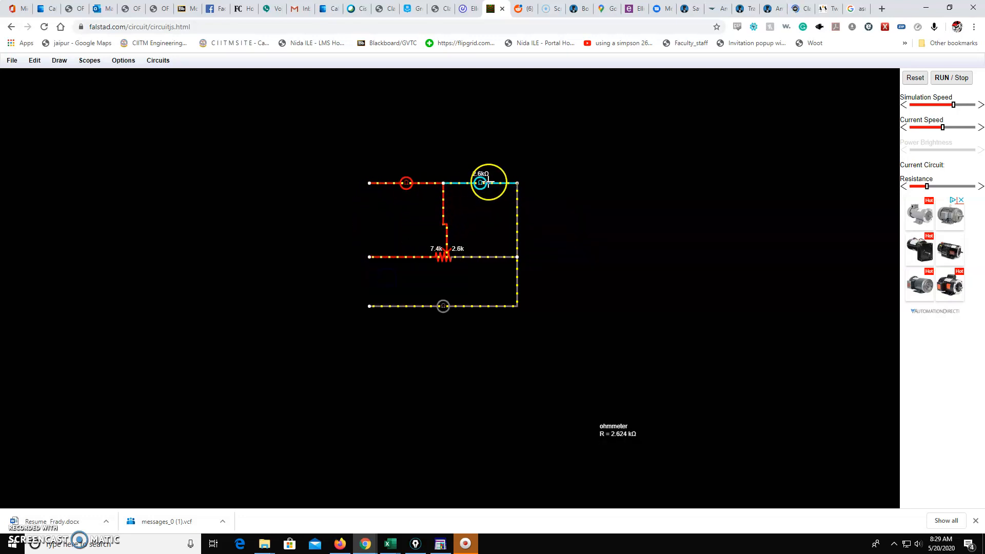
mouse_move(927, 186)
left_mouse_down()
mouse_move(977, 187)
mouse_move(941, 187)
left_mouse_up()
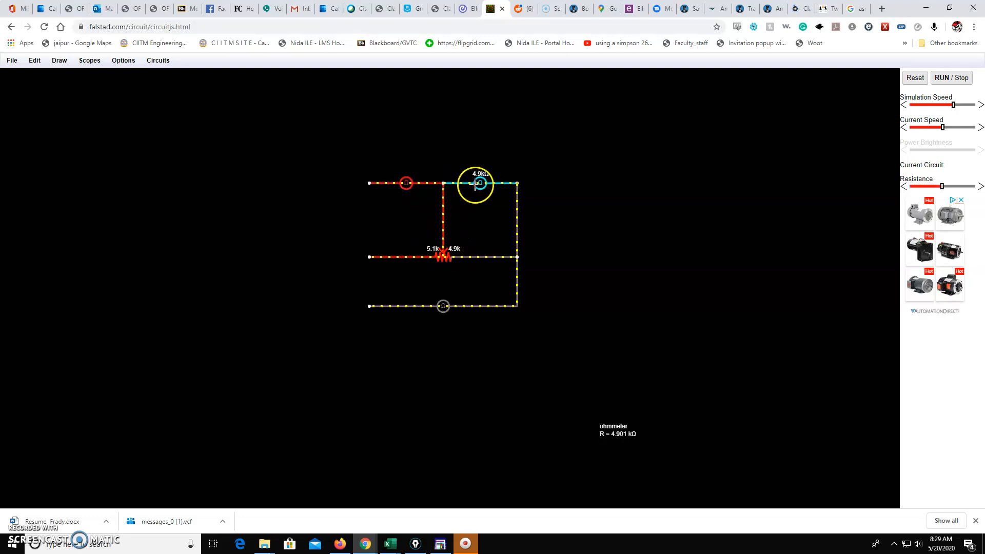
Step: Delete the lower ohmmeter and the wire linking it to the potentiometer's right terminal
right_click(519, 277)
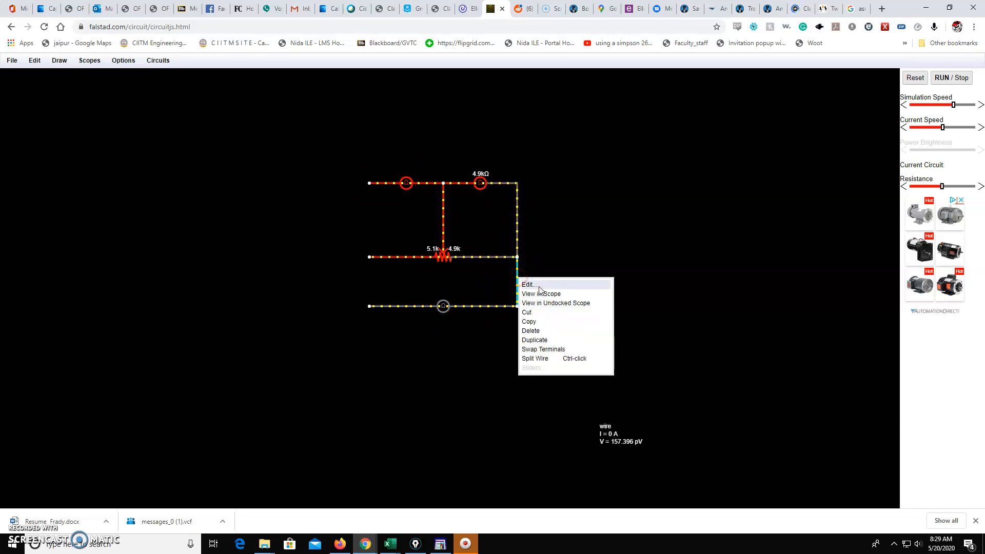
left_click(519, 330)
right_click(479, 308)
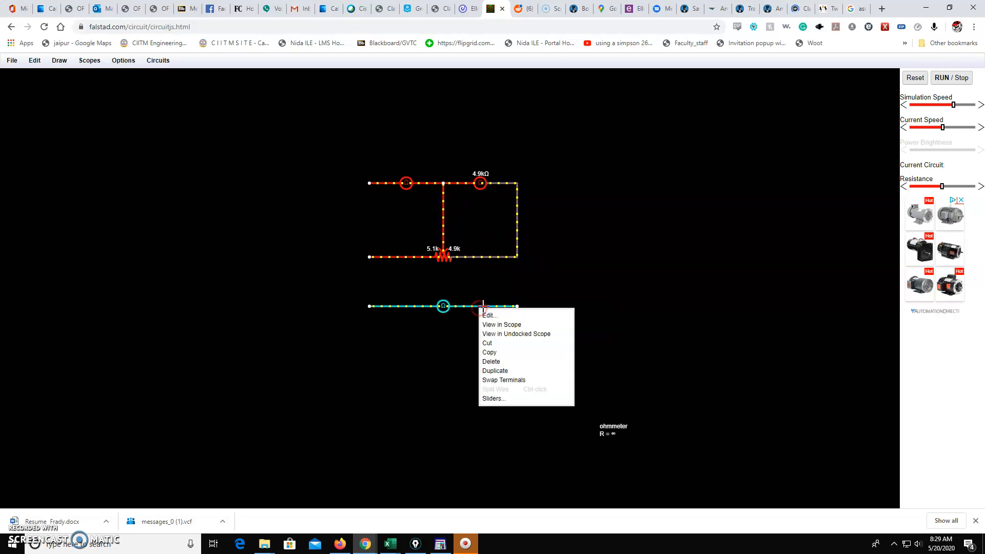
left_click(515, 360)
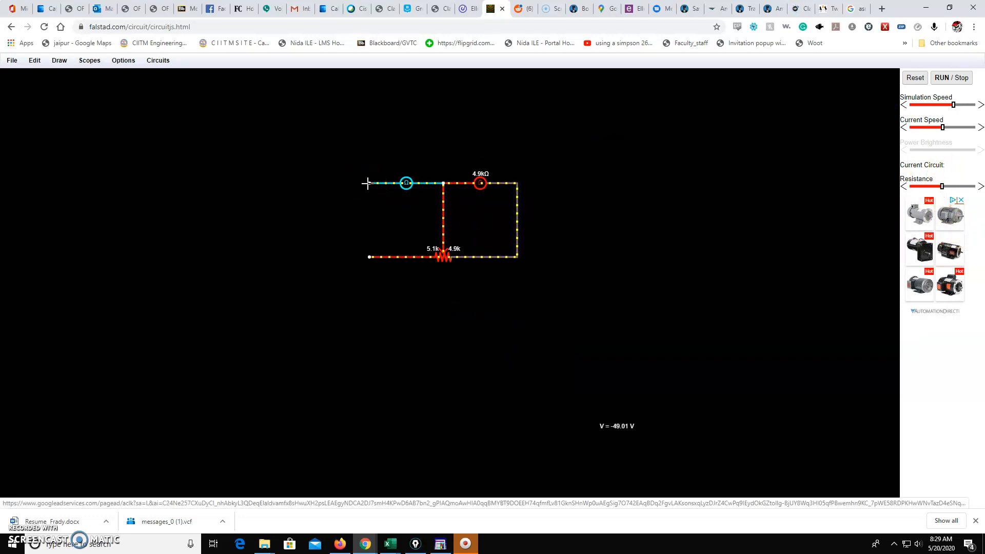
Step: Wire the upper-left ohmmeter back to the potentiometer's left terminal
left_click(58, 60)
left_click(73, 76)
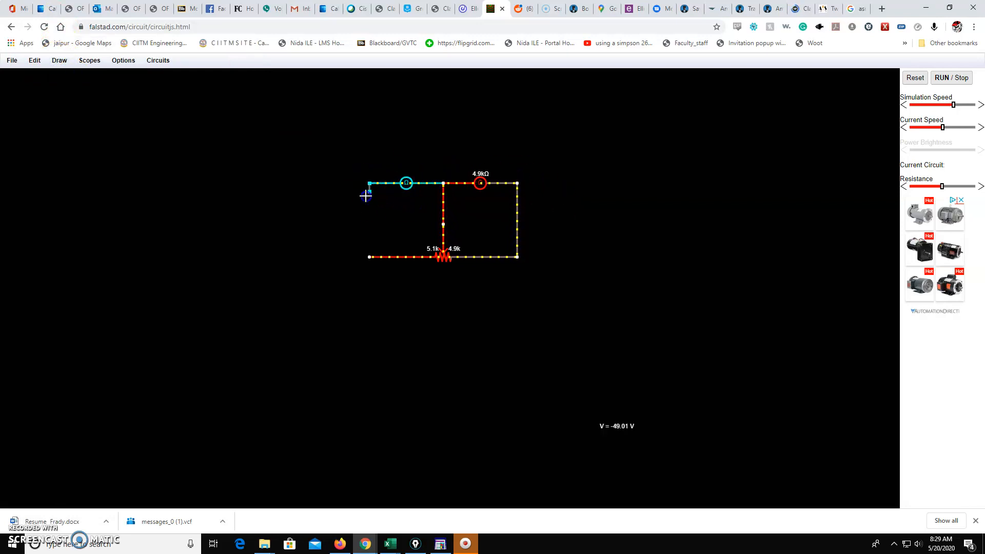
left_click_drag(367, 257, 367, 256)
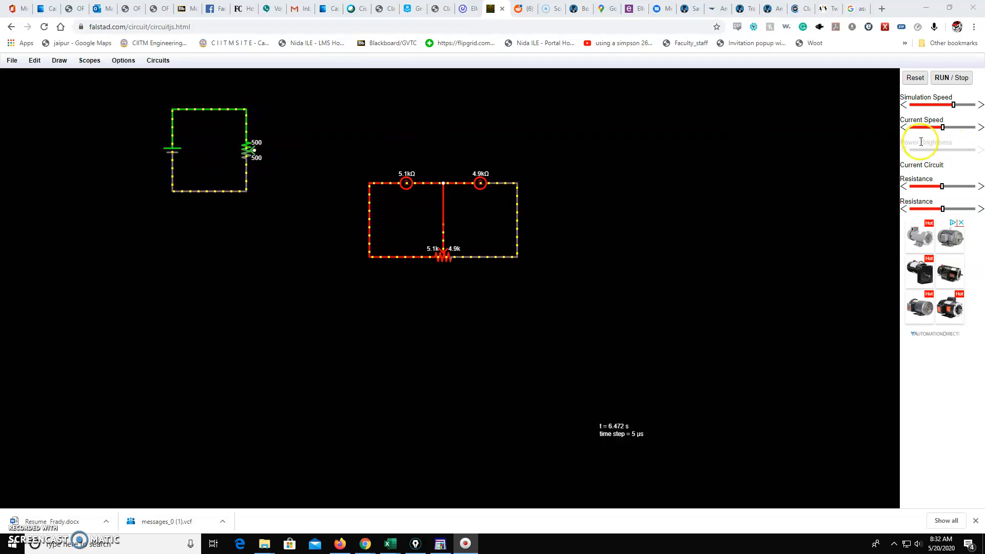
Step: Shift the wiper of the potentiometer in the battery circuit to a 193 / 807 split
left_click_drag(942, 208, 922, 200)
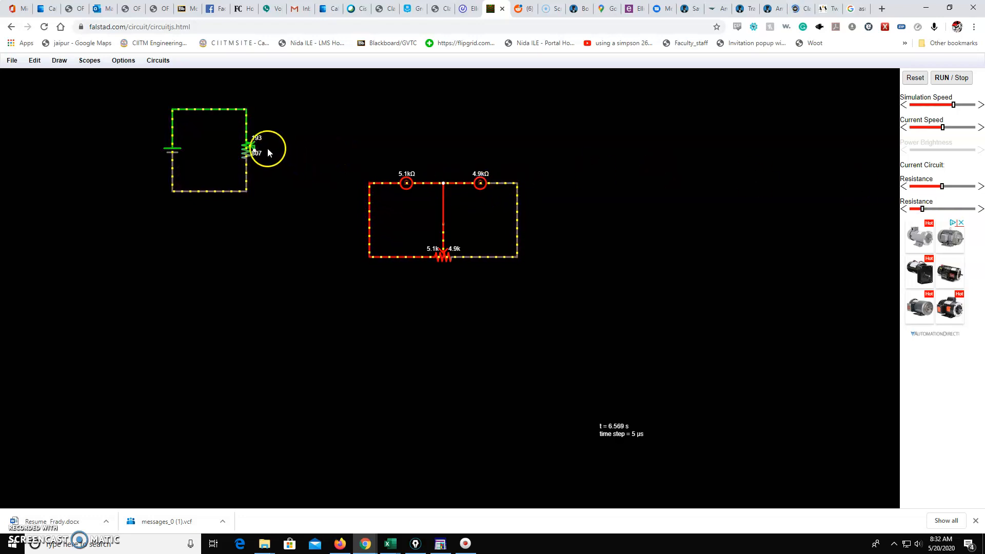
right_click(249, 148)
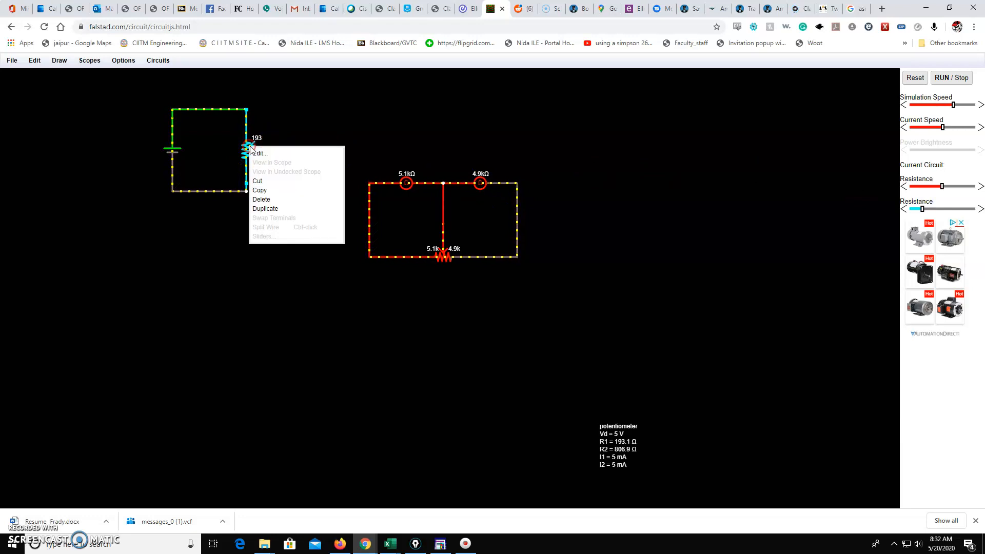
left_click(250, 125)
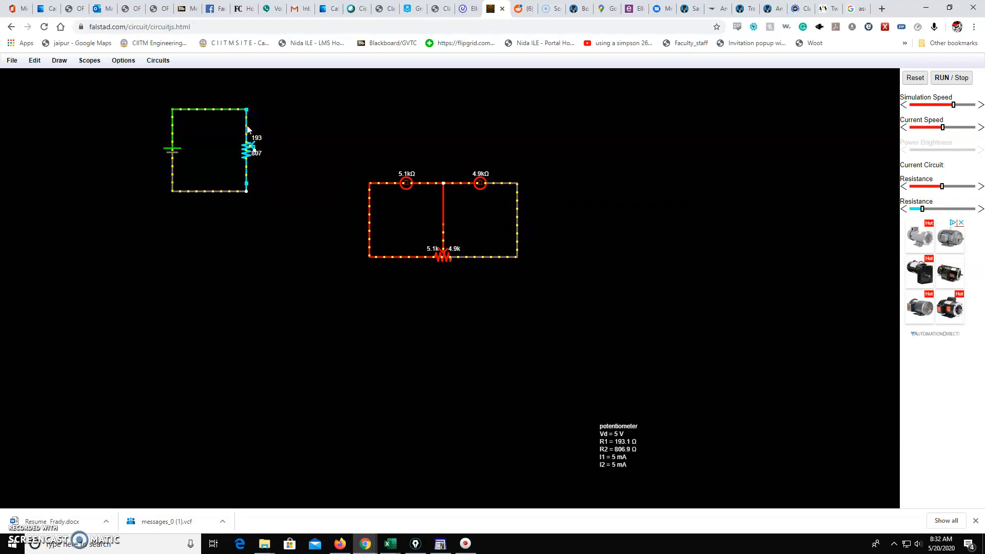
Step: Detach and remove the top wire between the battery and the potentiometer in the battery circuit
left_click_drag(245, 121, 246, 94)
left_click(175, 109)
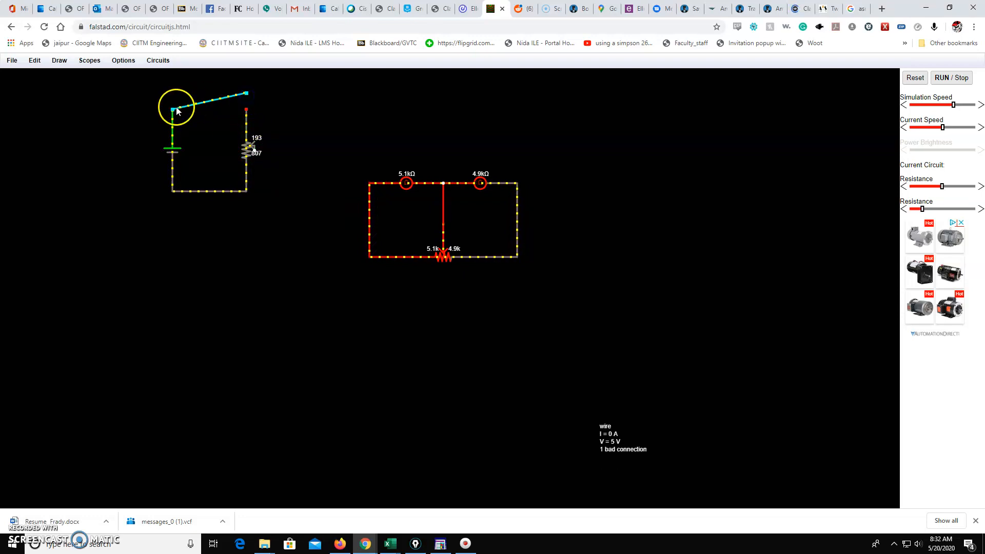
left_click_drag(175, 109, 180, 99)
left_click(210, 92)
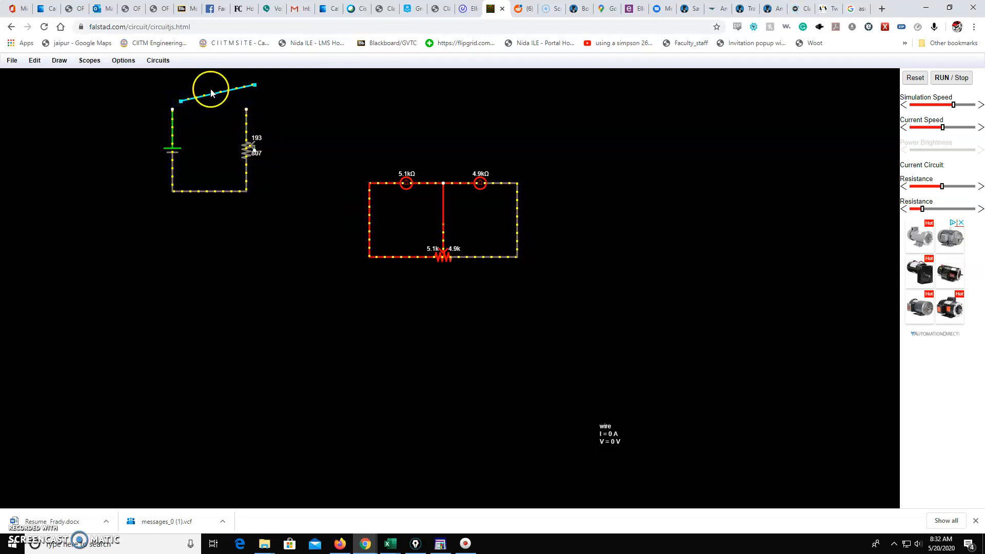
right_click(214, 95)
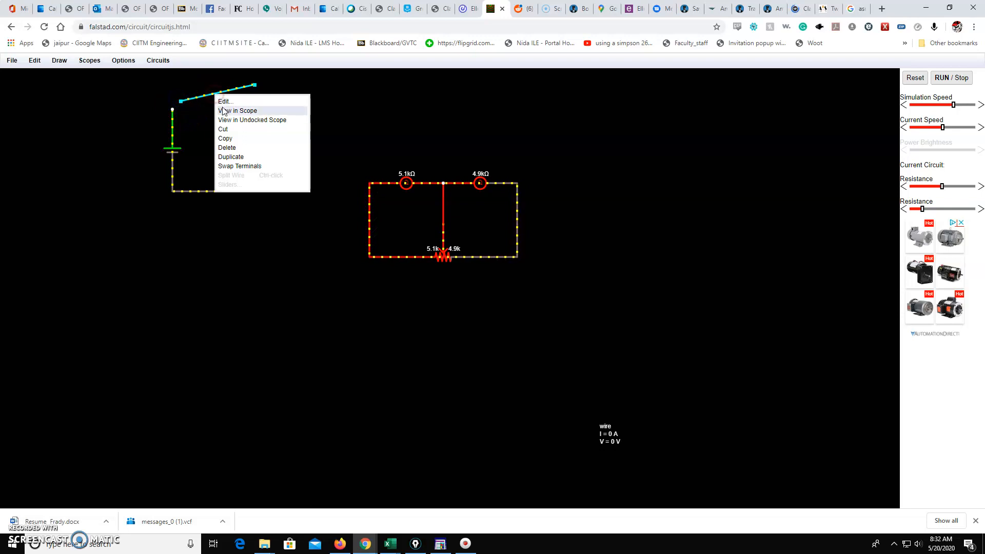
left_click(239, 130)
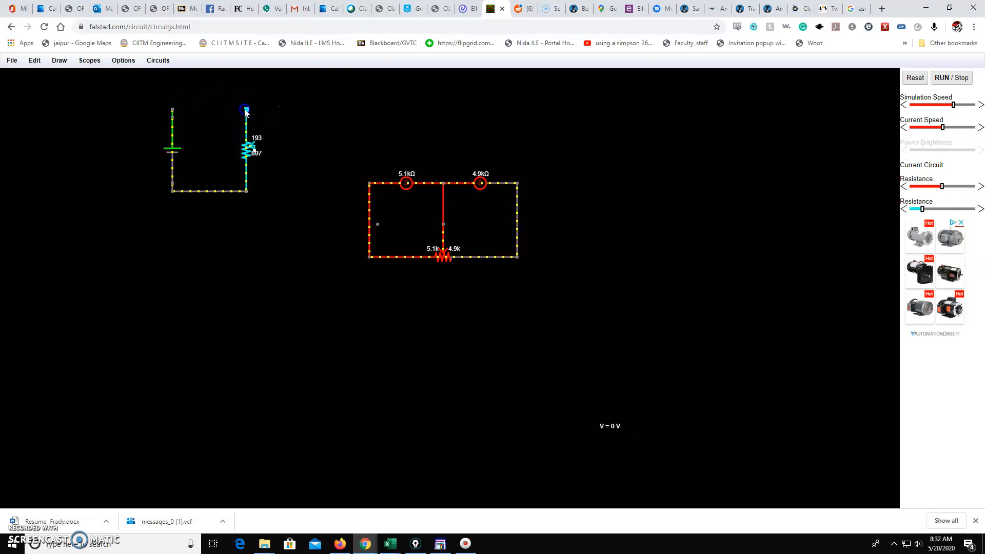
Step: Shorten the upper lead of the battery circuit's potentiometer, and run a wire from the battery's top across and down to the wiper's level
left_click_drag(244, 124, 244, 131)
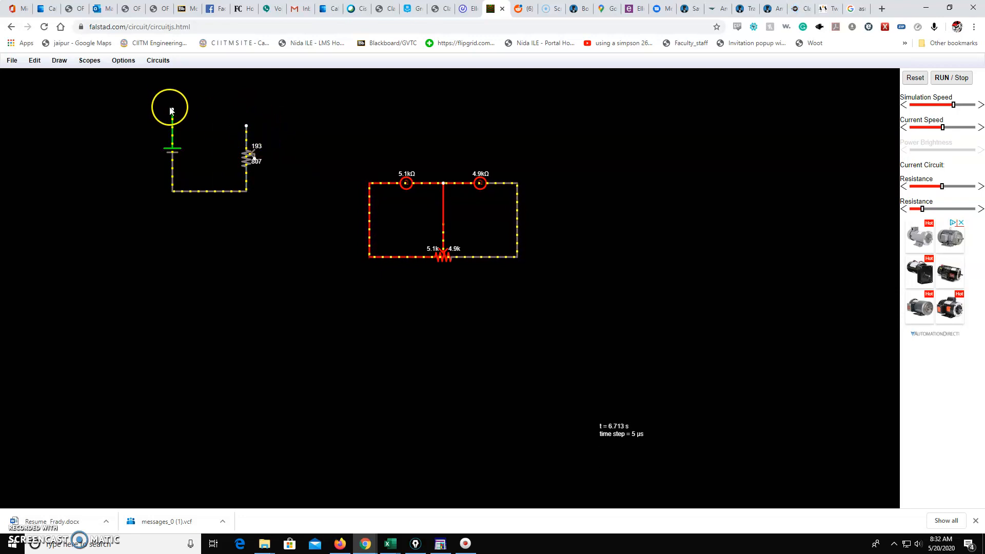
left_click(59, 61)
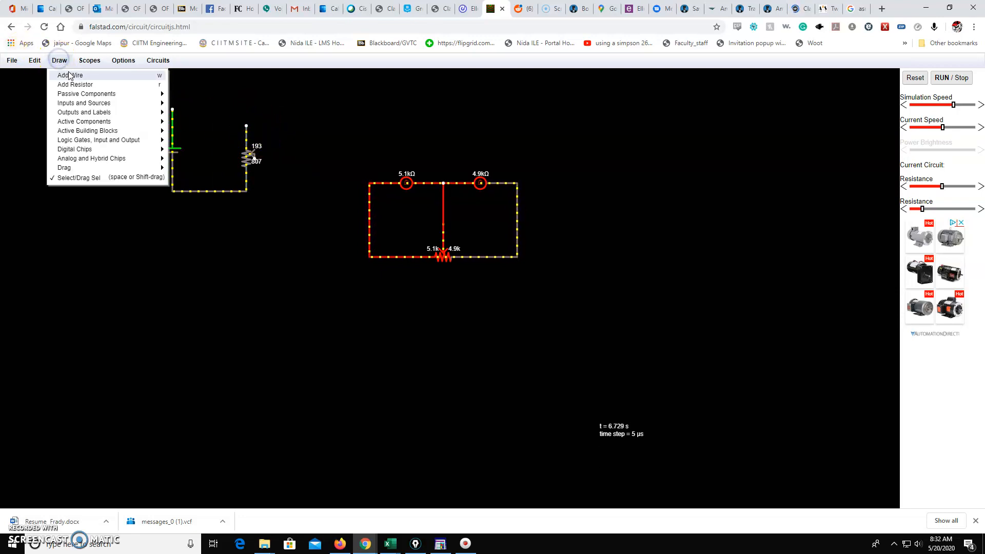
mouse_move(89, 117)
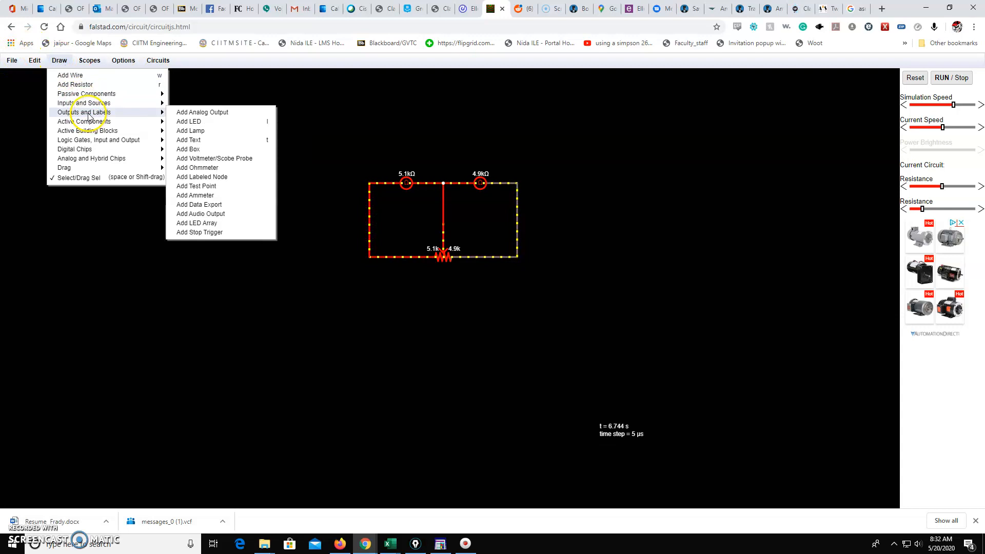
left_click(77, 75)
mouse_move(172, 109)
left_mouse_down()
mouse_move(260, 95)
mouse_move(270, 108)
left_mouse_up()
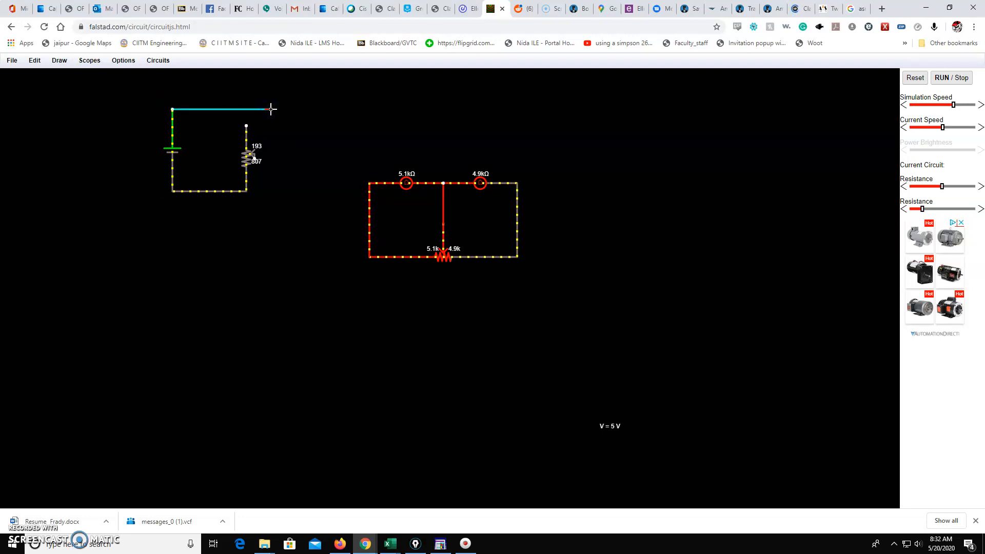
left_click_drag(271, 154, 271, 150)
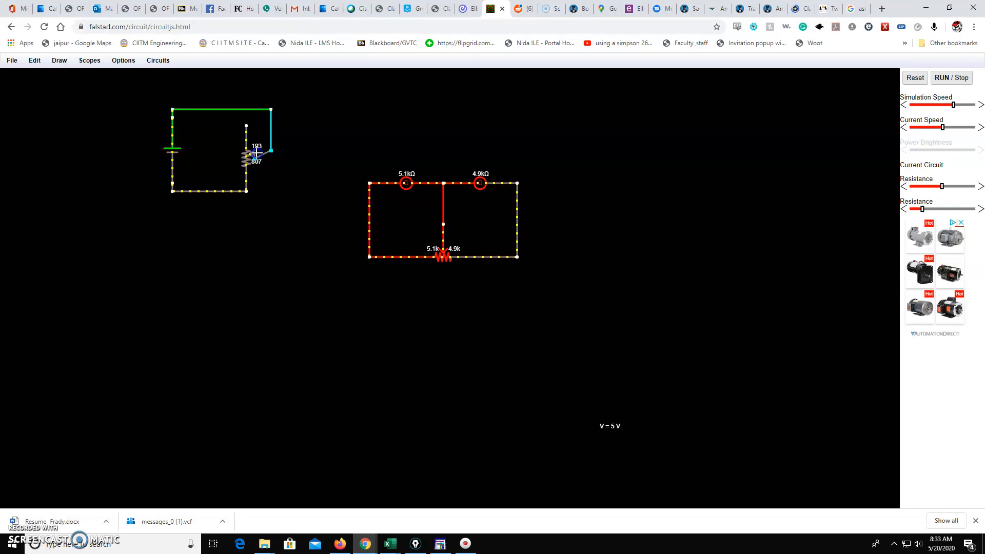
Step: Try to join the new vertical wire to the potentiometer's wiper with a short wire, and remove that short wire
left_click_drag(256, 153, 256, 154)
left_click(303, 139)
key("Escape")
left_click(255, 151)
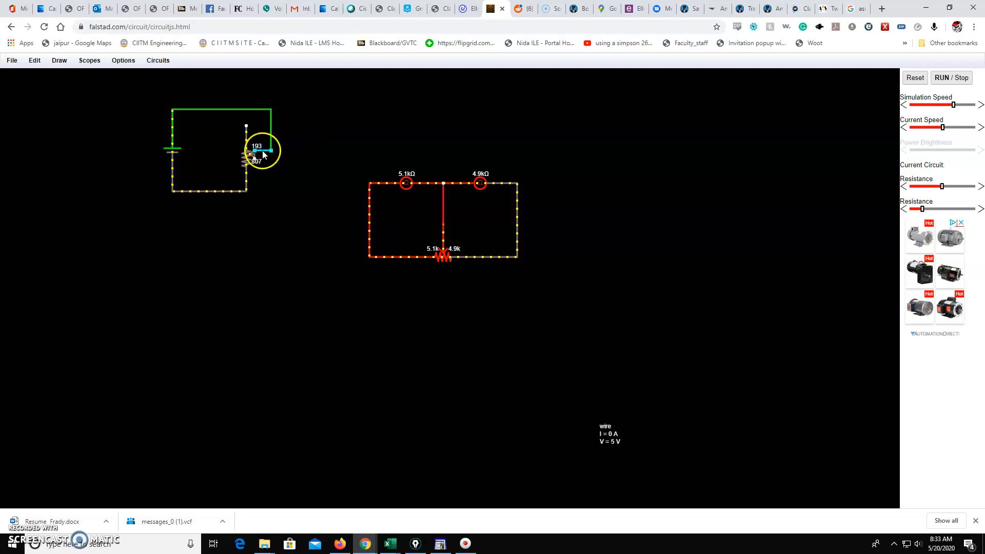
right_click(263, 150)
left_click(288, 184)
left_click(254, 158)
Step: Wire the wiper of the battery circuit's potentiometer to the lower end of the new vertical wire
left_click(59, 60)
left_click(70, 76)
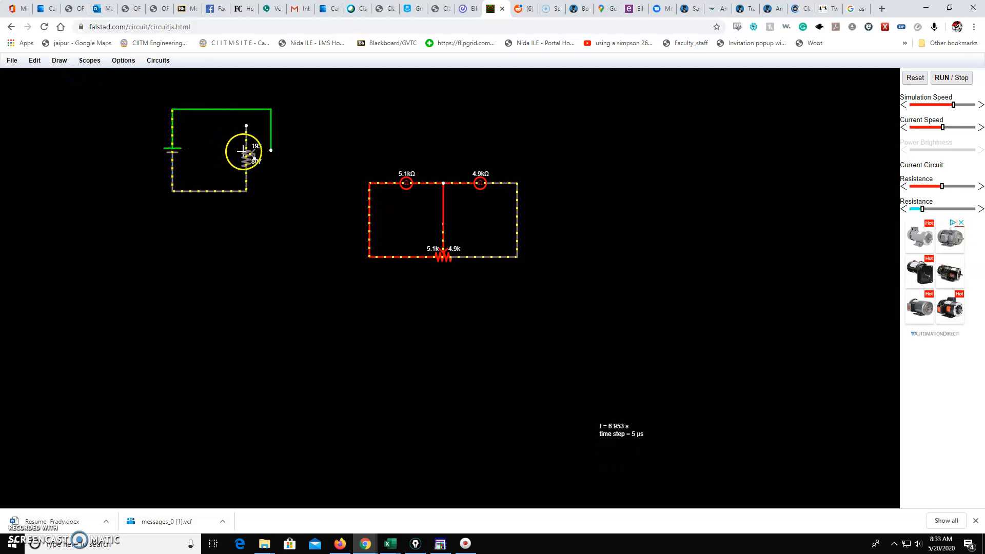
left_click_drag(267, 152, 271, 151)
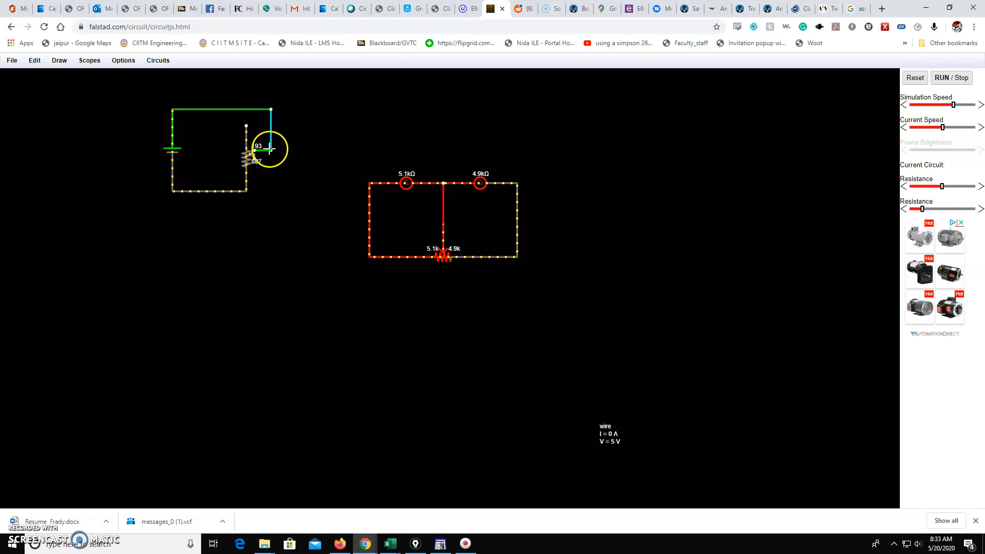
scroll(293, 220, "up", 3)
left_click_drag(272, 152, 292, 200)
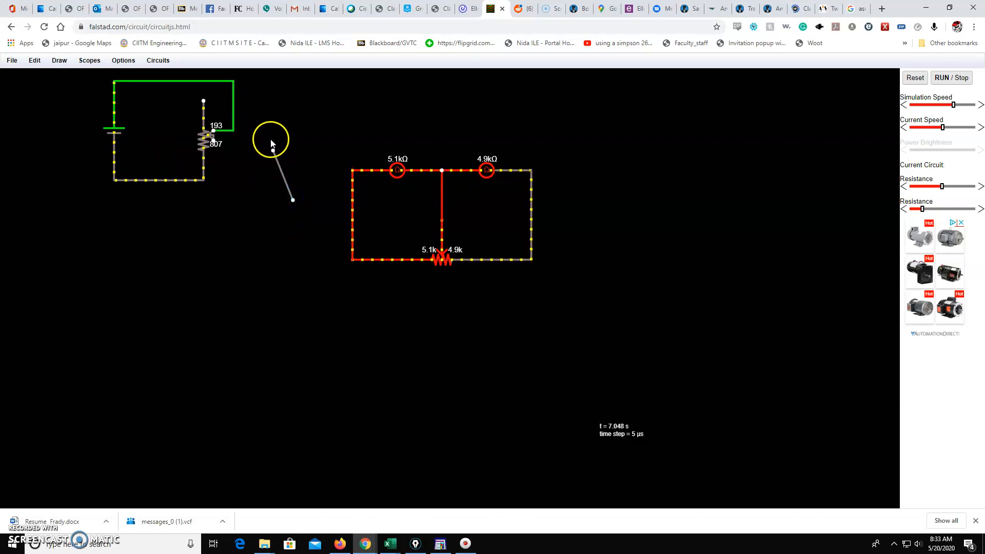
Step: Undo the last edit to remove the stray diagonal wire beside the battery circuit
left_click(33, 62)
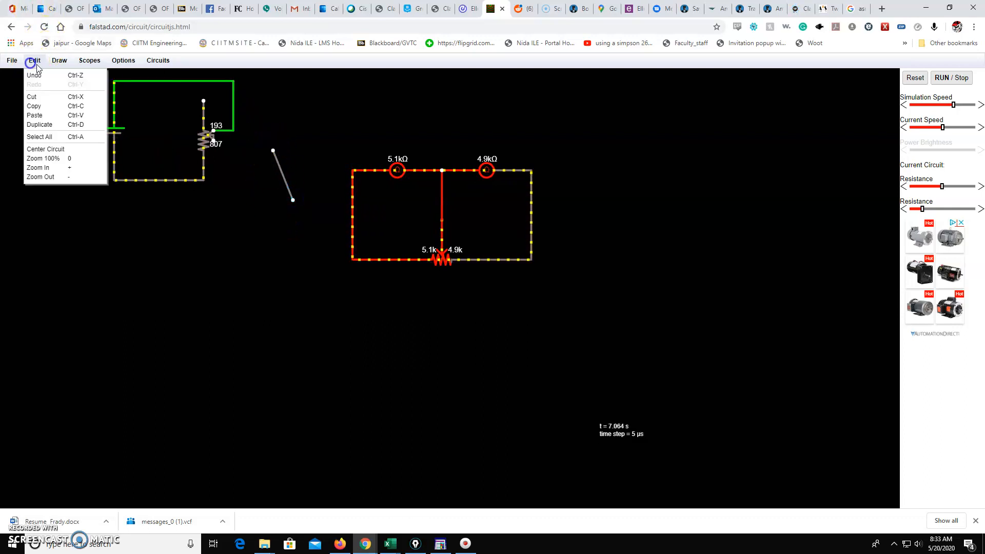
left_click(41, 75)
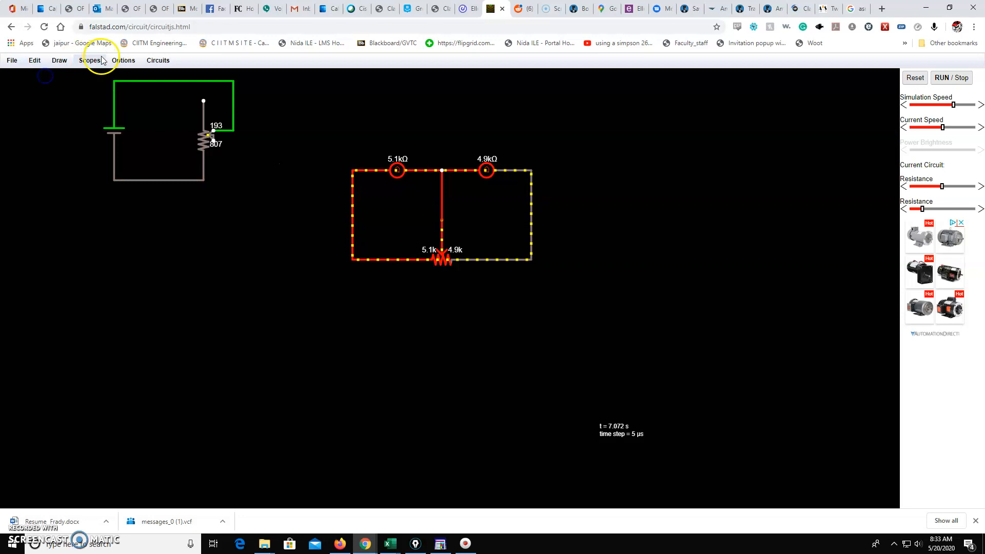
left_click(132, 63)
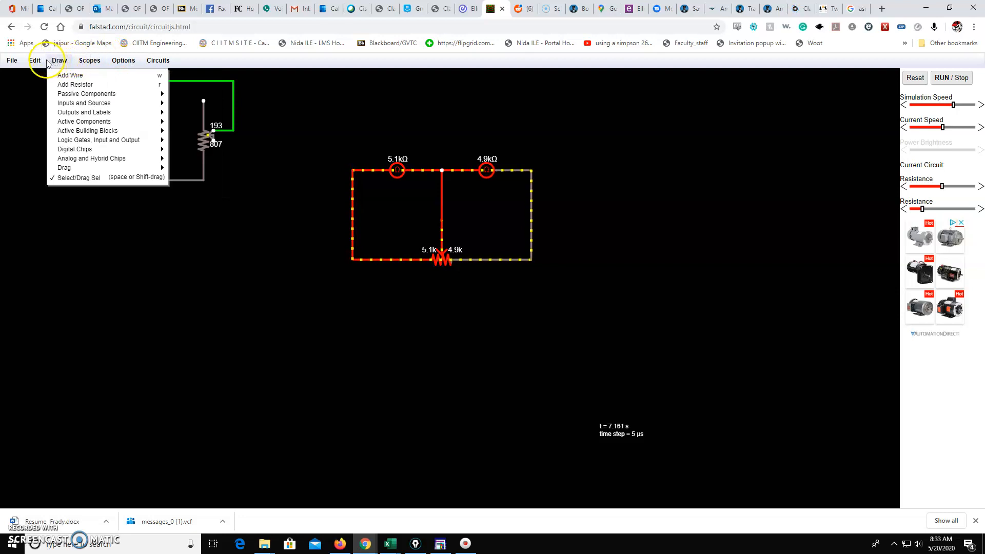
mouse_move(20, 64)
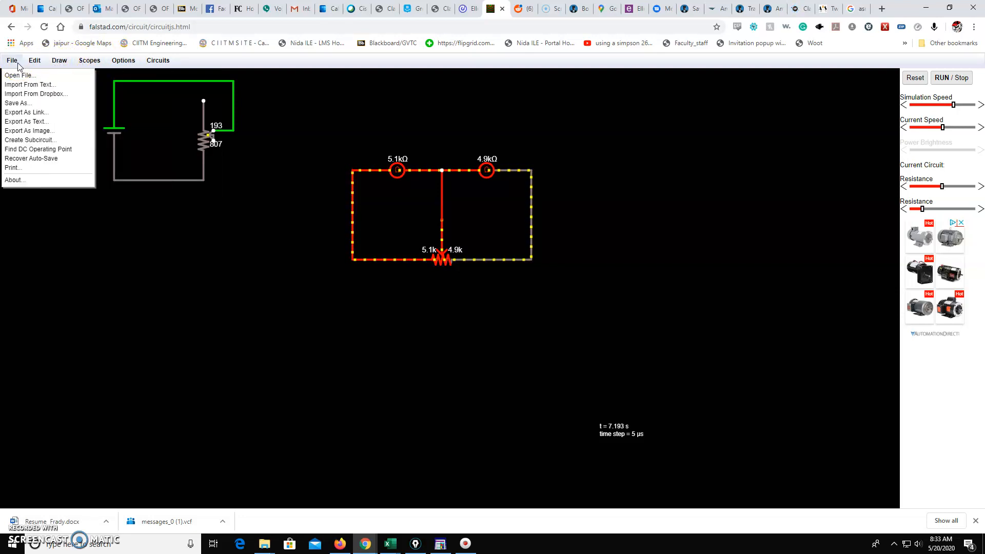
left_click(294, 86)
Step: Delete the short horizontal wire between the battery circuit's wiper and the vertical wire
left_click(218, 133)
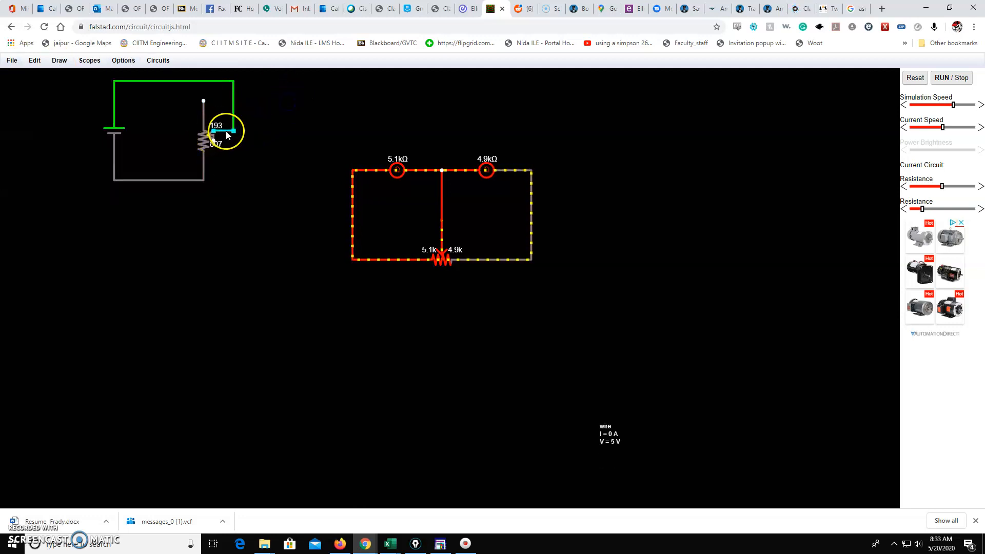
right_click(227, 135)
left_click(249, 167)
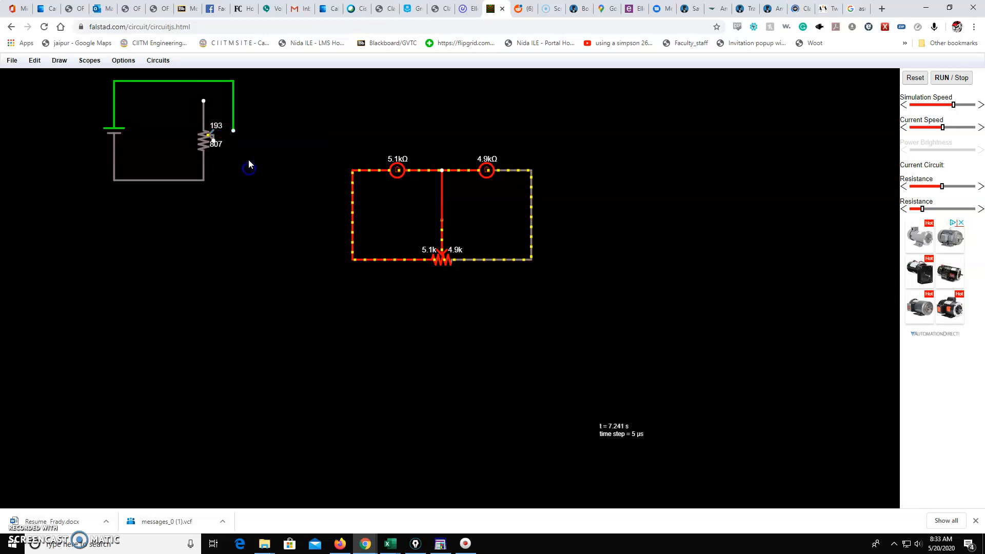
Step: Try shifting the battery circuit's potentiometer toward the battery, and return it to its original place
left_click_drag(212, 134, 257, 156)
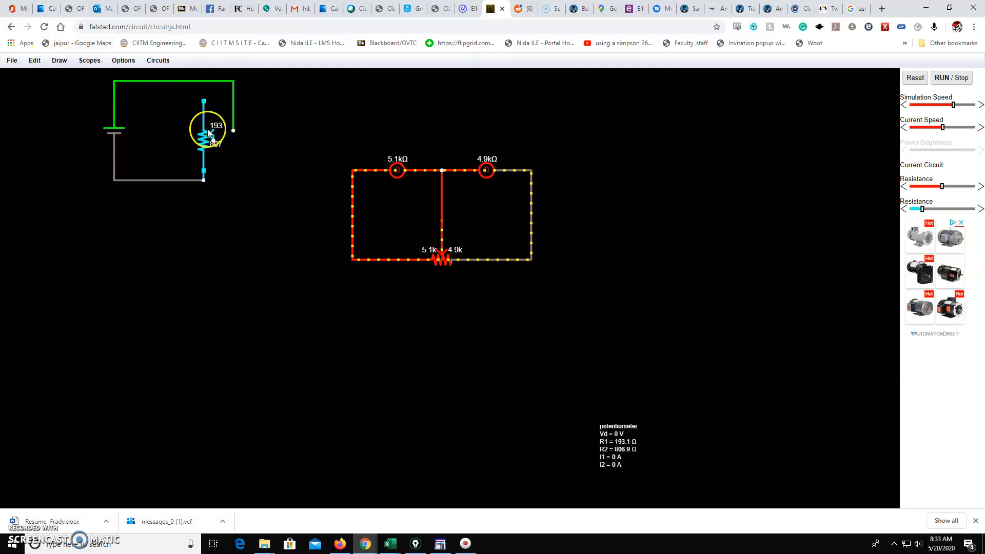
left_click_drag(205, 137, 176, 134)
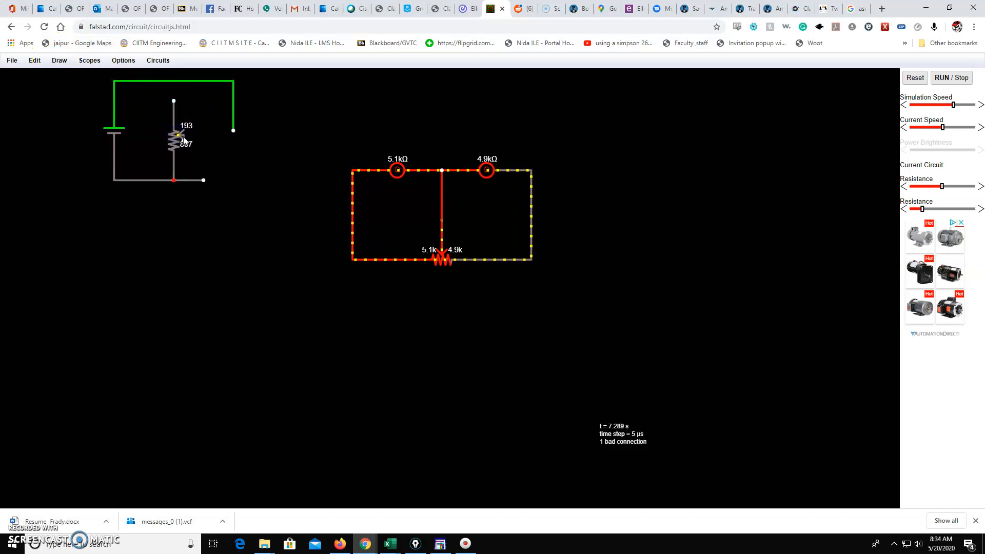
left_click_drag(196, 146, 224, 143)
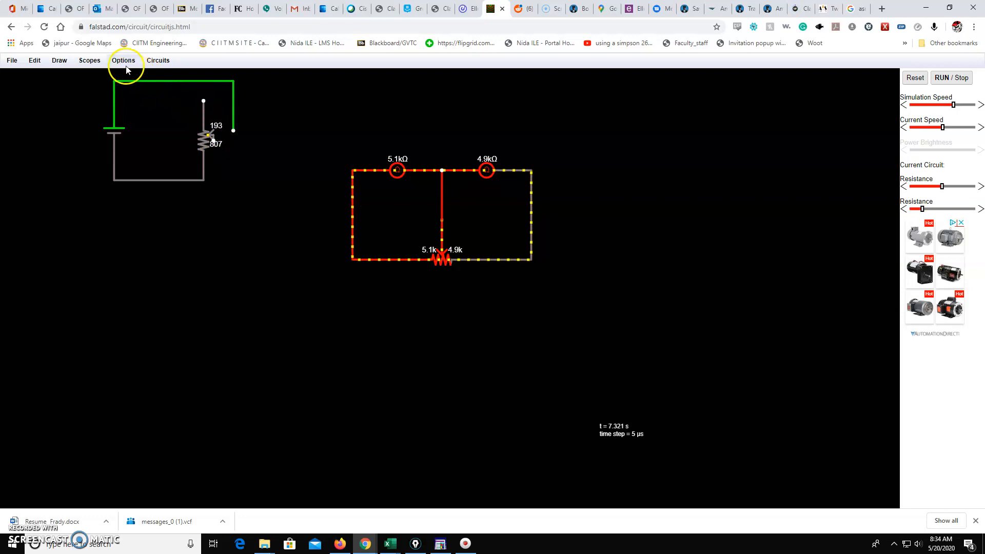
Step: Wire the battery circuit's wiper across to the vertical wire's lower end, and set that potentiometer's sections to 787 Ω and 213 Ω
left_click(60, 60)
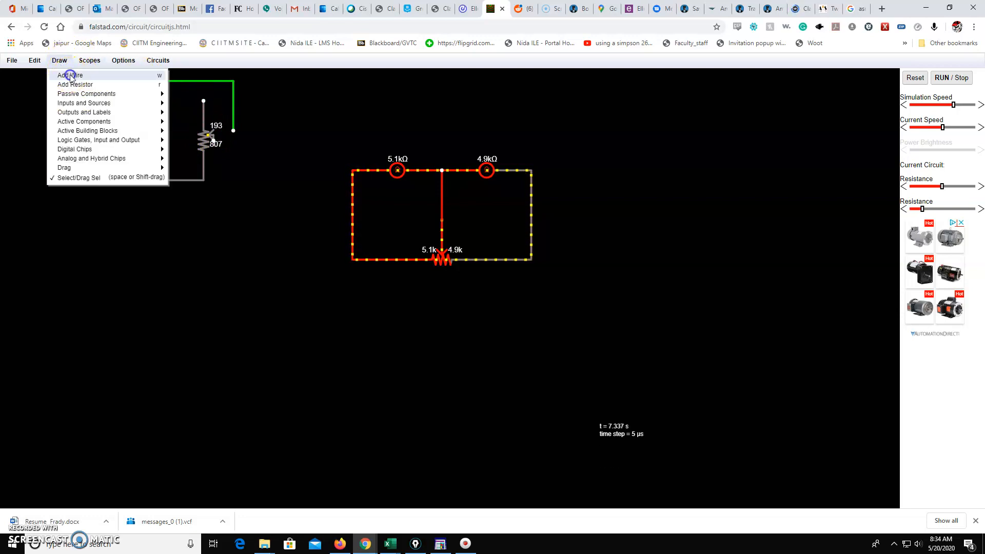
left_click(204, 138)
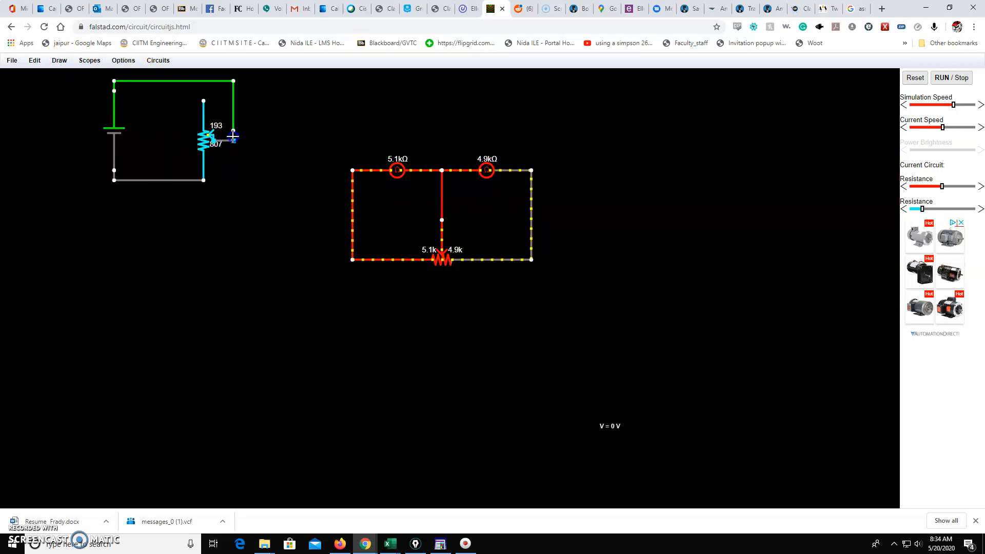
left_click_drag(233, 130, 233, 131)
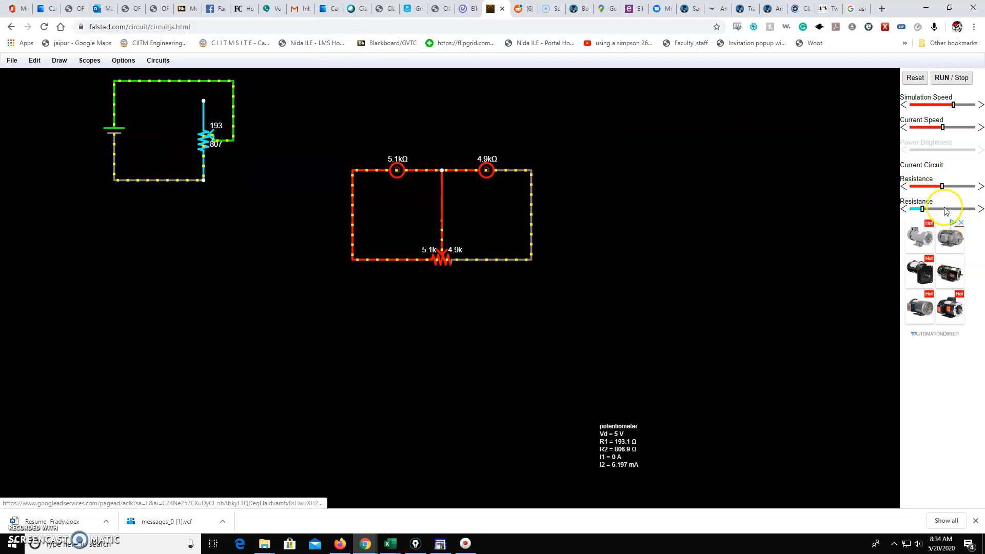
left_click_drag(921, 209, 961, 210)
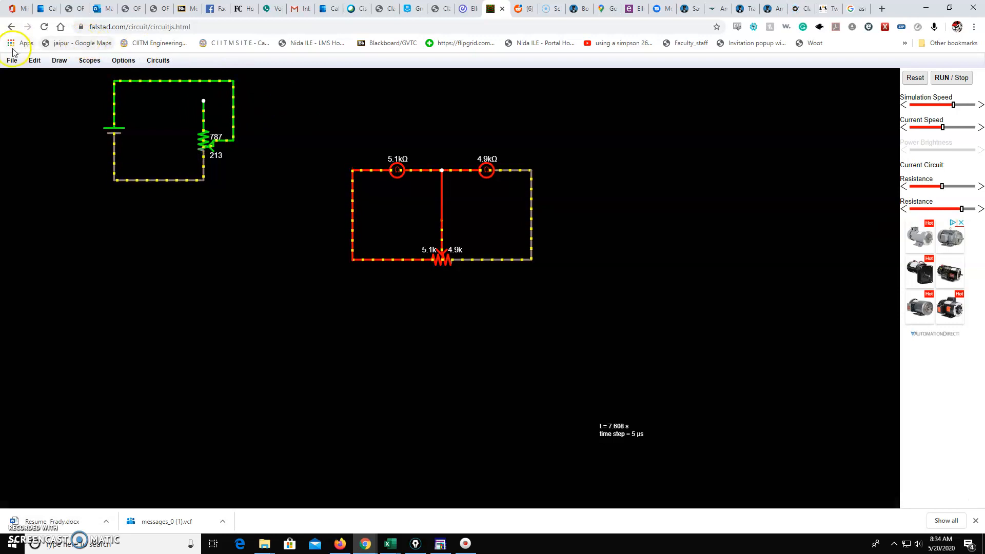
Step: Undo the last connection between the wiper's horizontal wire and the vertical wire in the battery circuit
left_click(33, 61)
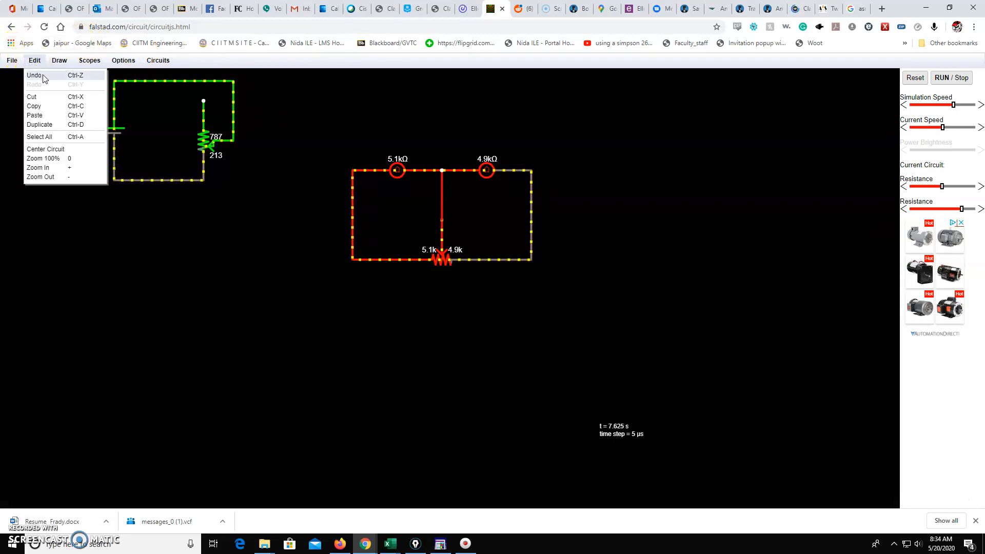
left_click(43, 77)
left_click(35, 61)
left_click(298, 132)
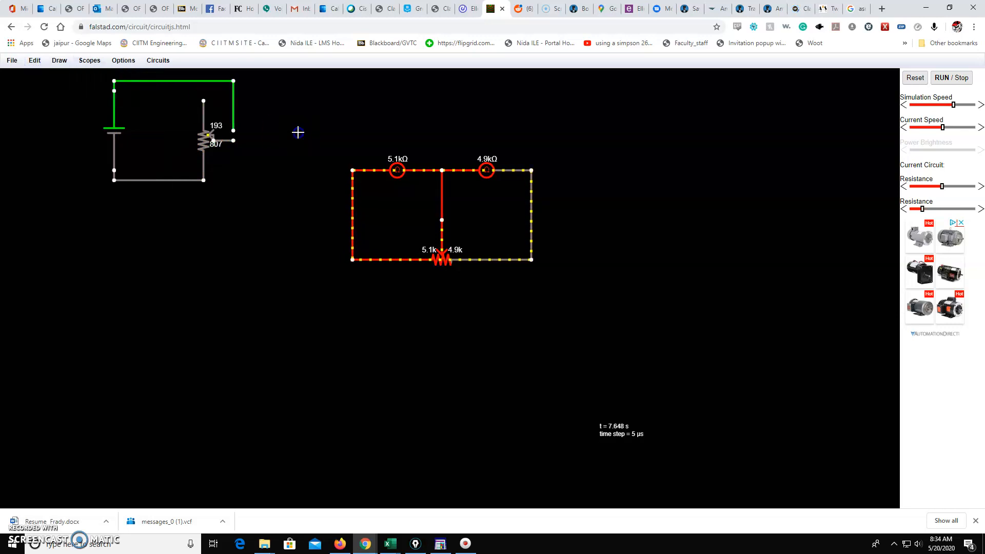
right_click(219, 140)
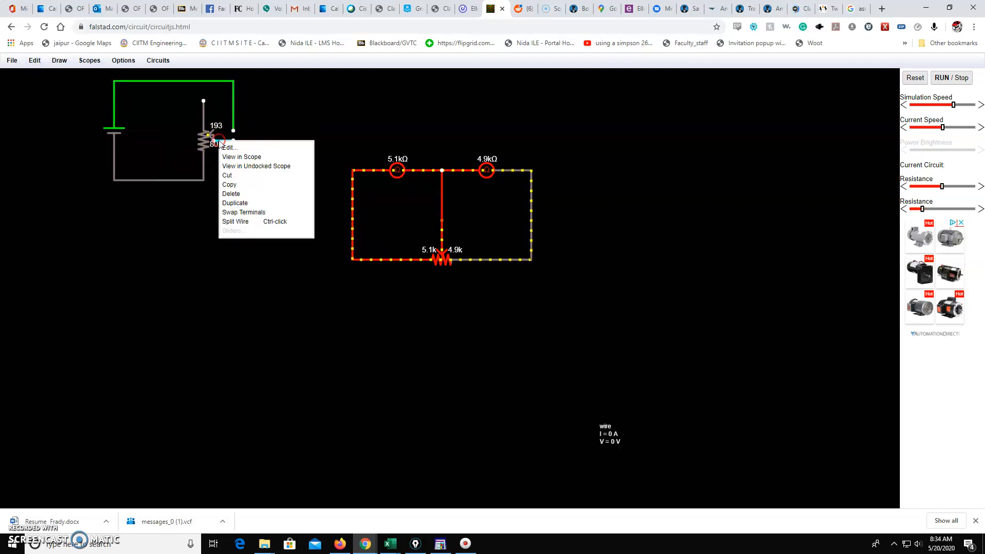
left_click(251, 146)
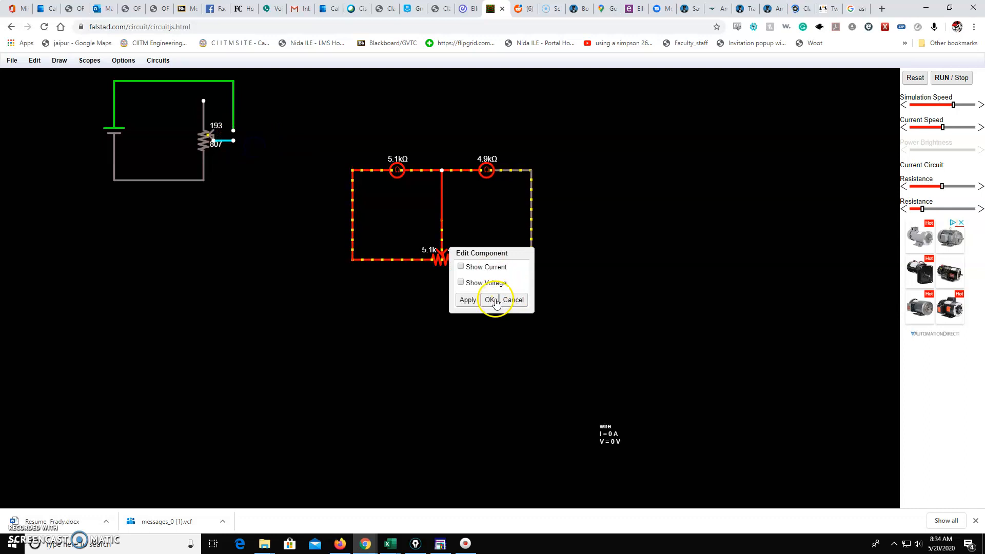
left_click(512, 299)
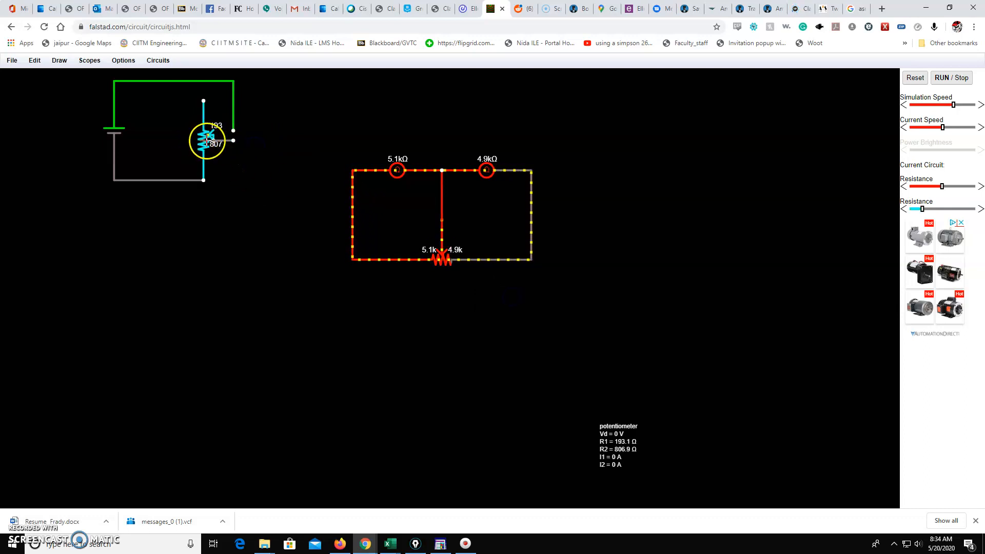
Step: Delete the battery circuit's potentiometer, its wiper wire and the vertical wire hanging from the top wire
right_click(205, 140)
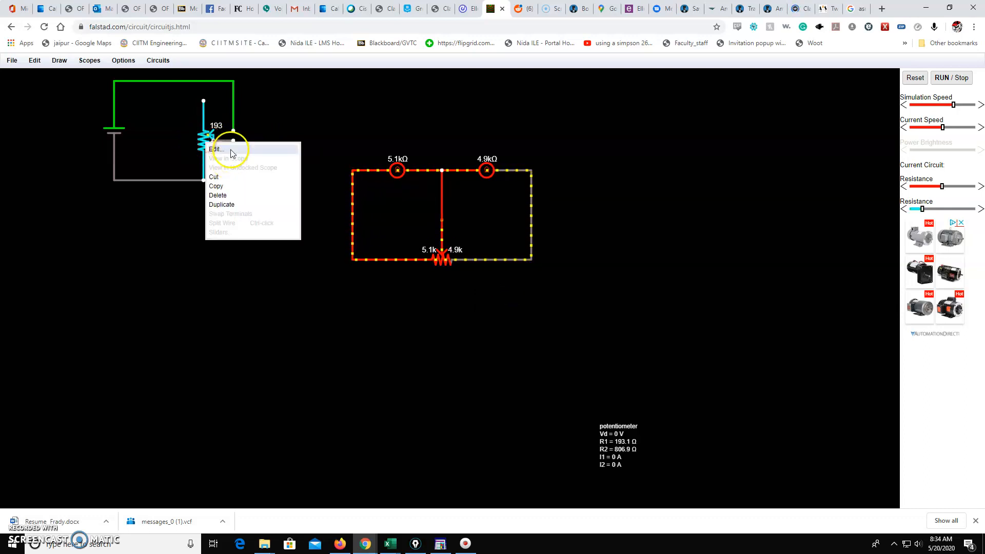
left_click(236, 195)
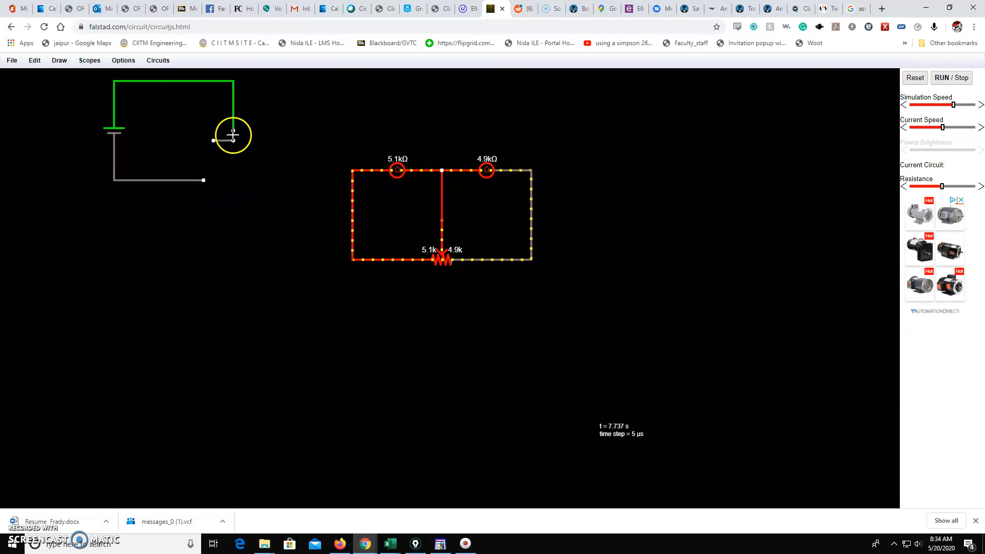
right_click(226, 143)
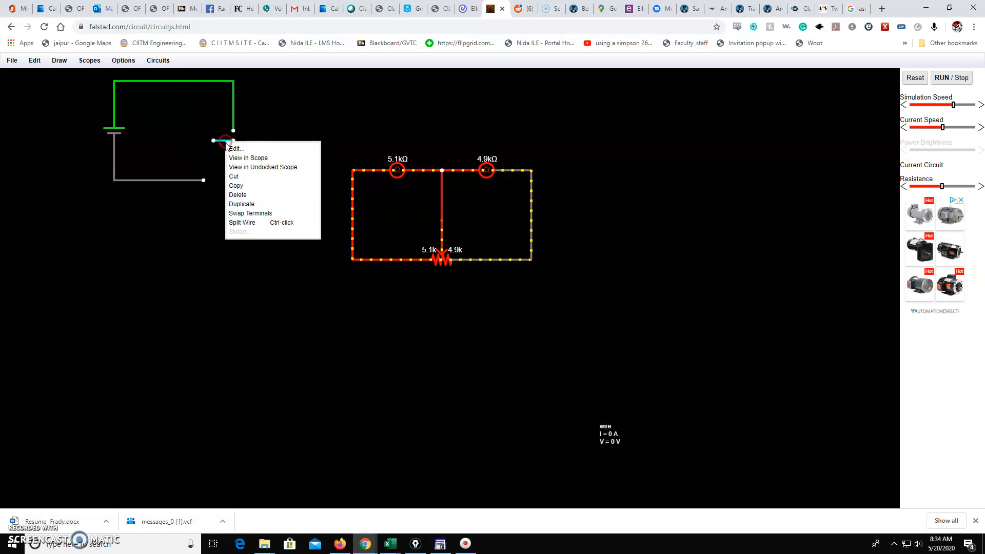
left_click(270, 194)
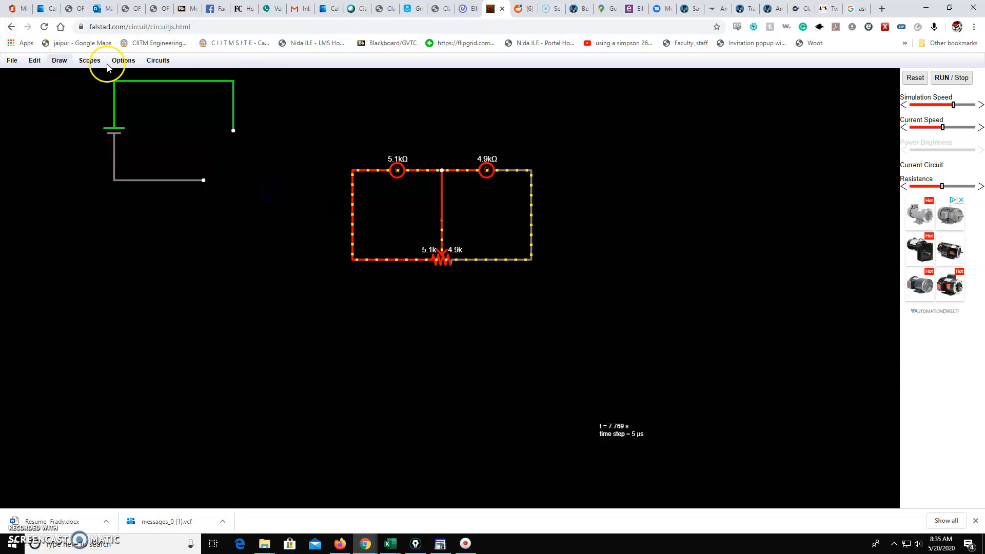
right_click(234, 101)
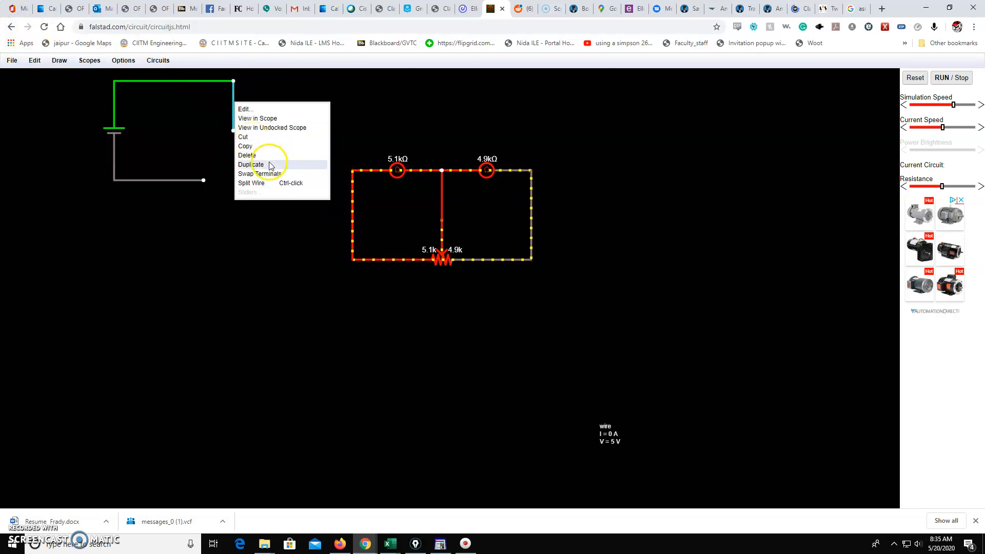
left_click(267, 157)
Step: Add a vertical potentiometer from the free end of the battery circuit's top wire down to the bottom wire's level
left_click(60, 60)
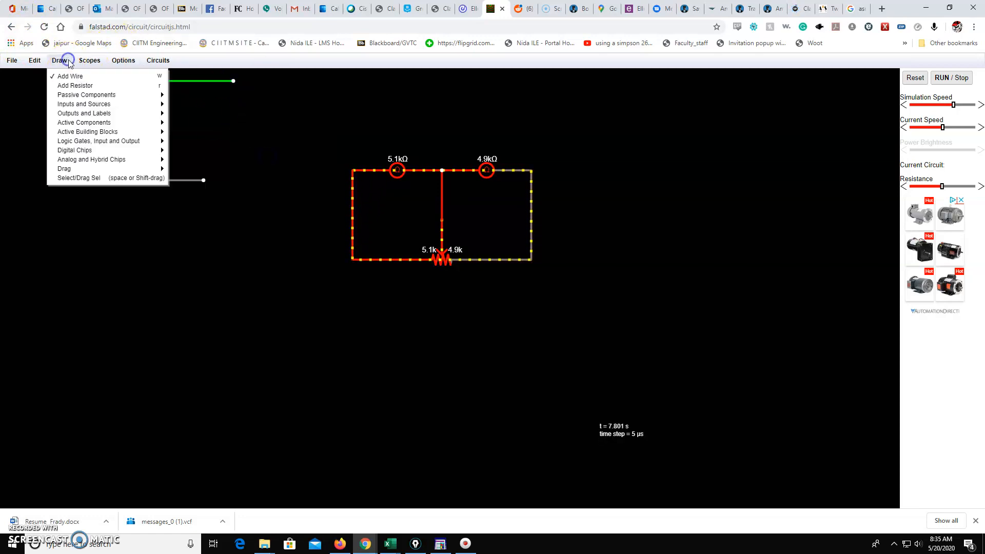
left_click(91, 87)
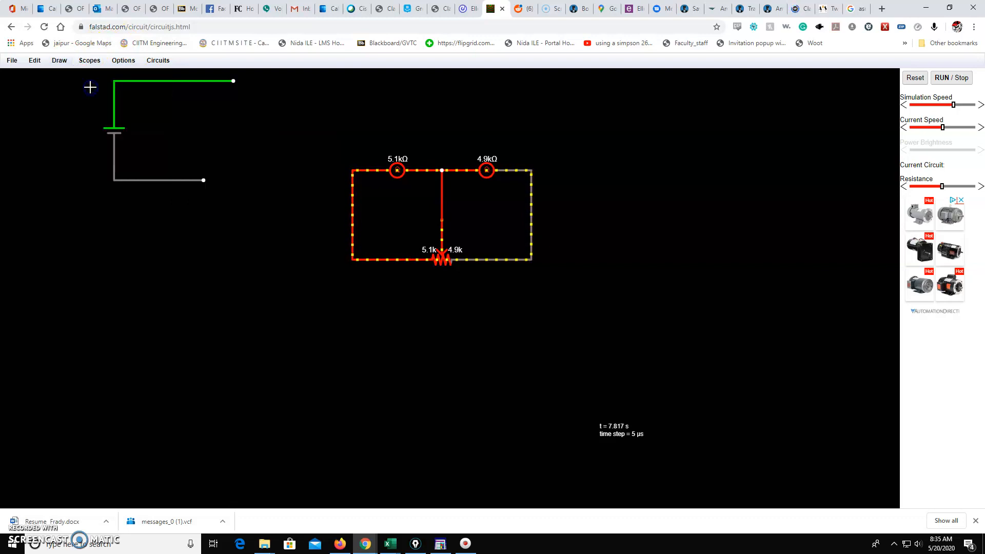
left_click(59, 60)
mouse_move(77, 96)
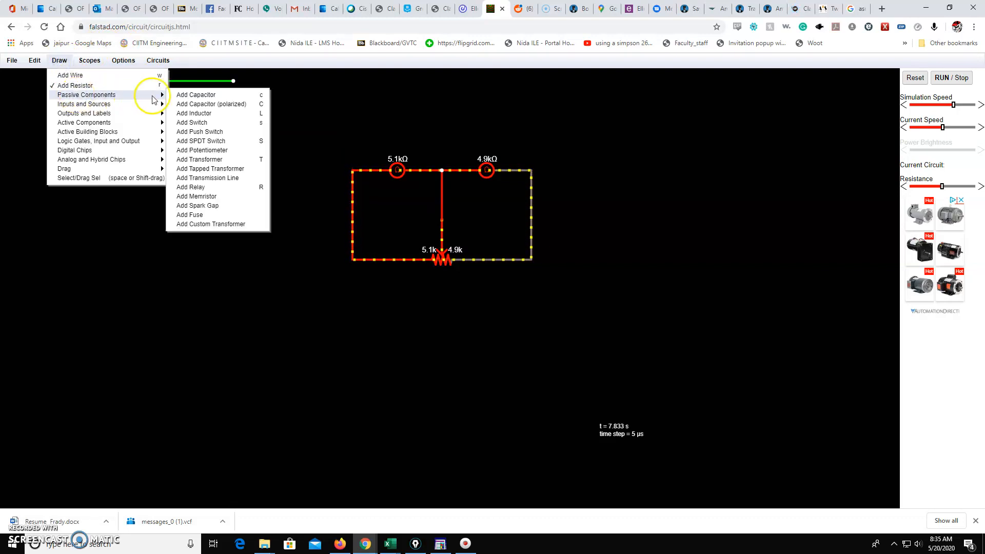
left_click(217, 152)
left_click_drag(236, 94, 233, 82)
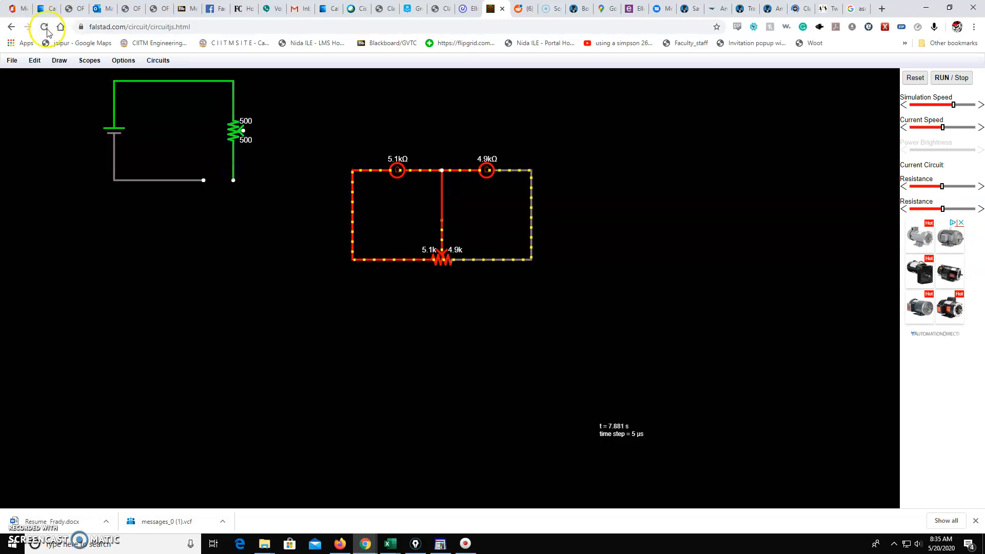
Step: Wire the new potentiometer's lower end to the bottom wire, and loop its wiper around to the top wire
left_click(60, 60)
left_click(69, 76)
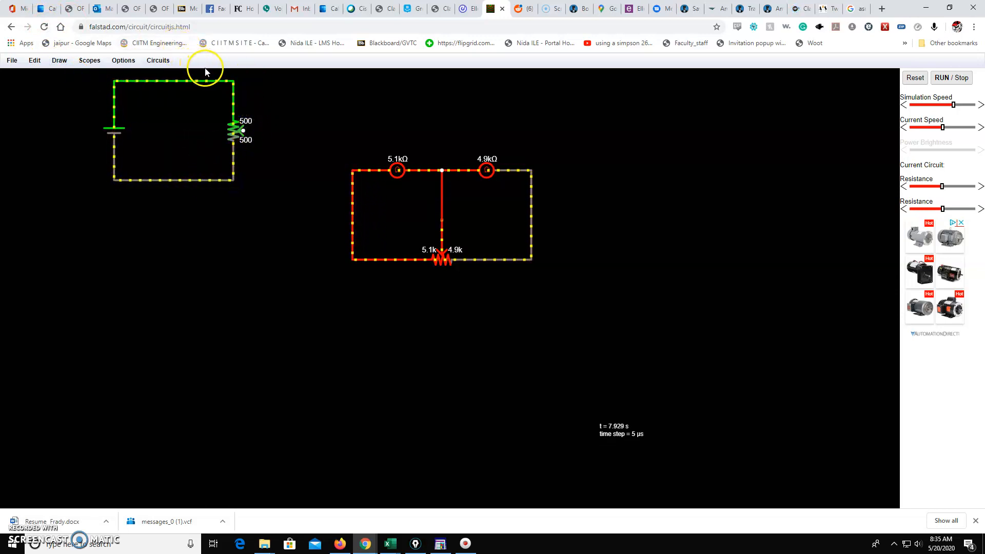
left_click(58, 60)
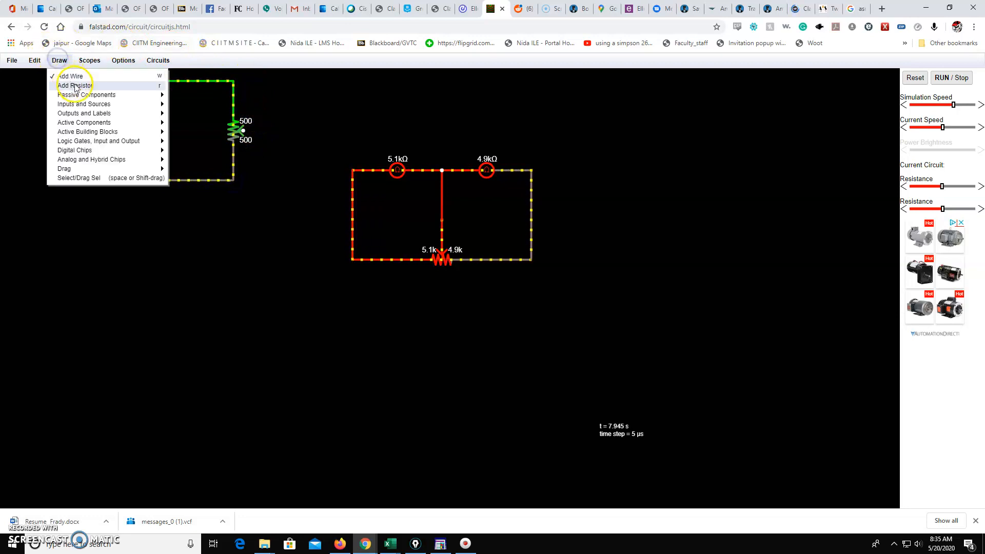
left_click(76, 78)
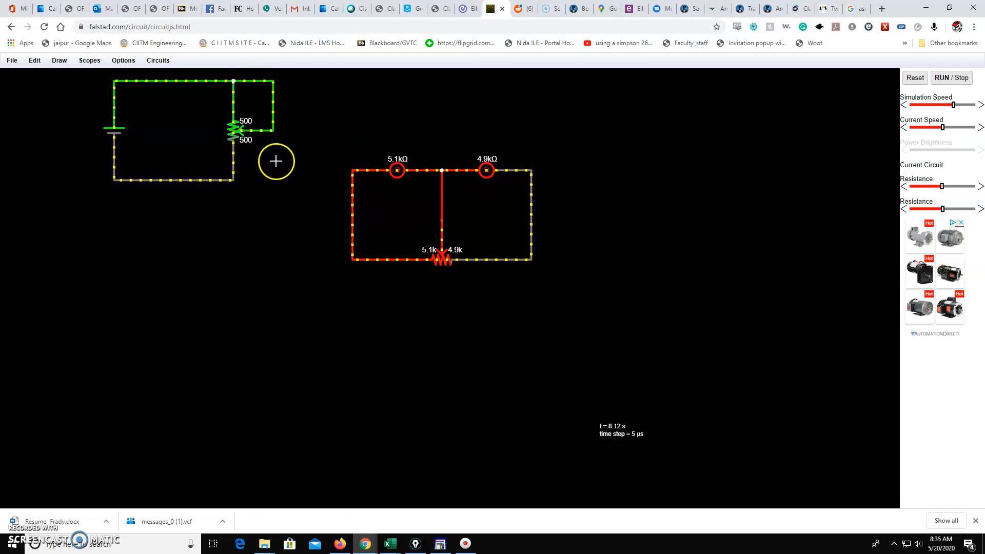
Step: Move the new potentiometer's wiper so its upper section is 569 Ω and its lower section 431 Ω
mouse_move(944, 209)
left_mouse_down()
mouse_move(961, 208)
mouse_move(920, 208)
mouse_move(980, 192)
mouse_move(948, 197)
left_mouse_up()
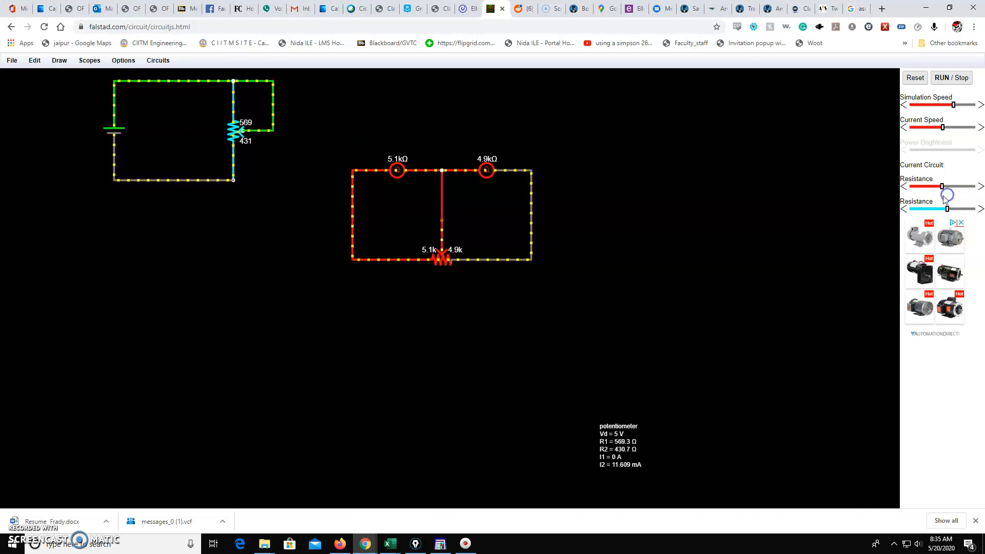
left_click(701, 132)
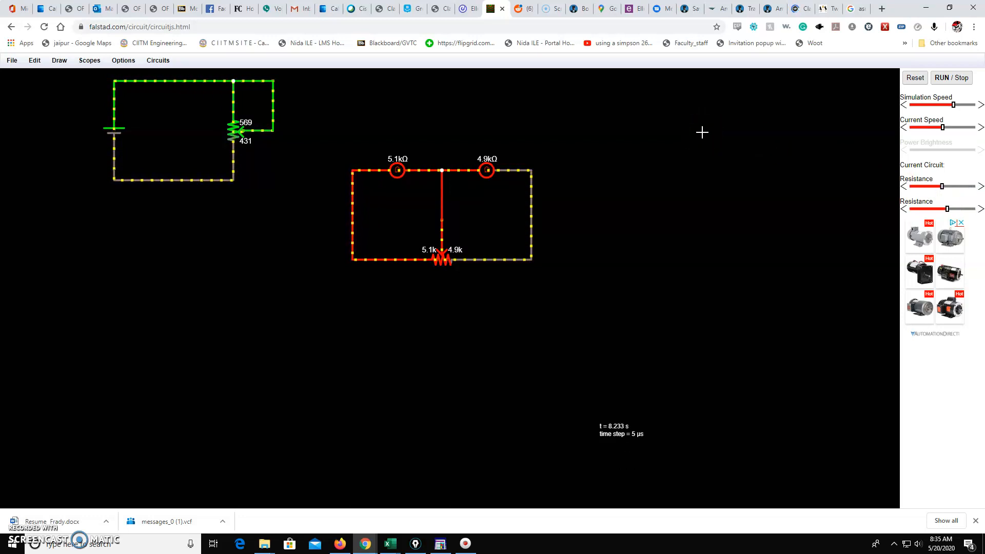